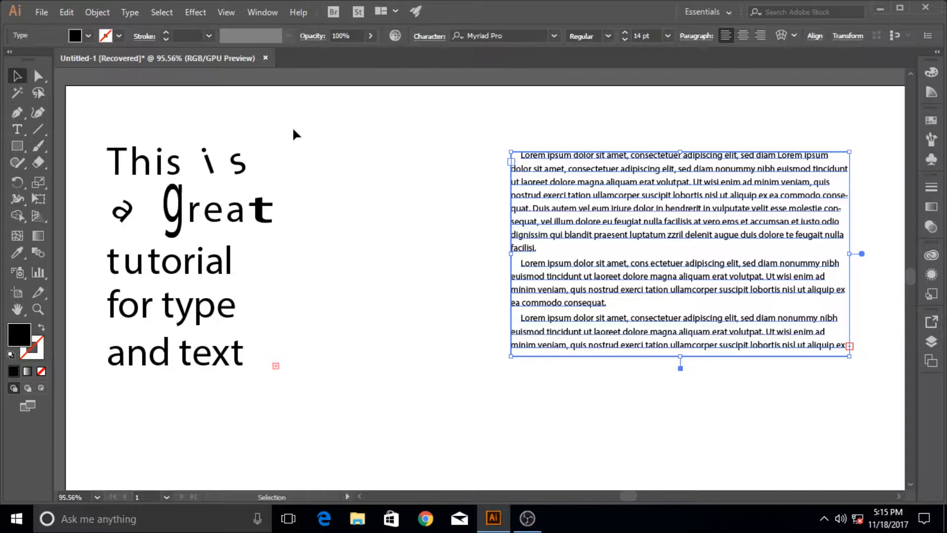
pyautogui.click(293, 129)
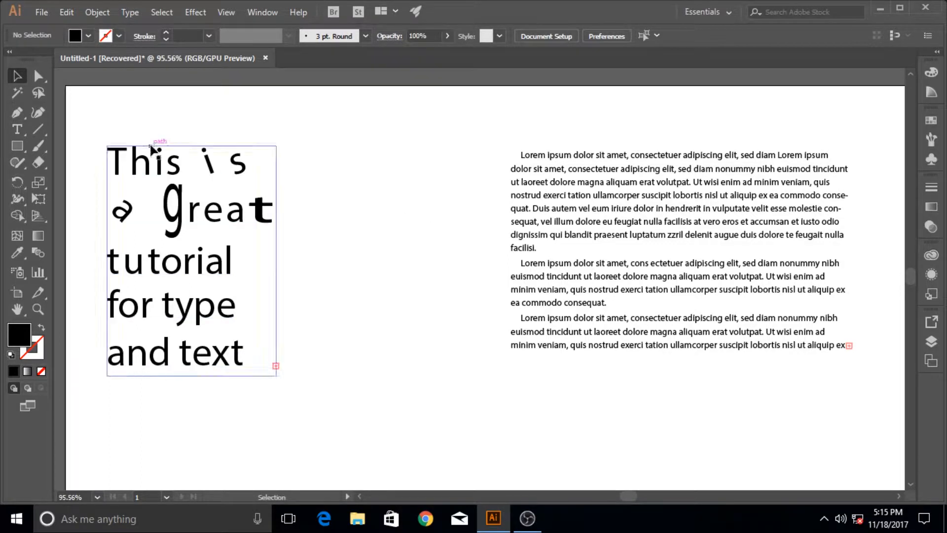
pyautogui.click(157, 165)
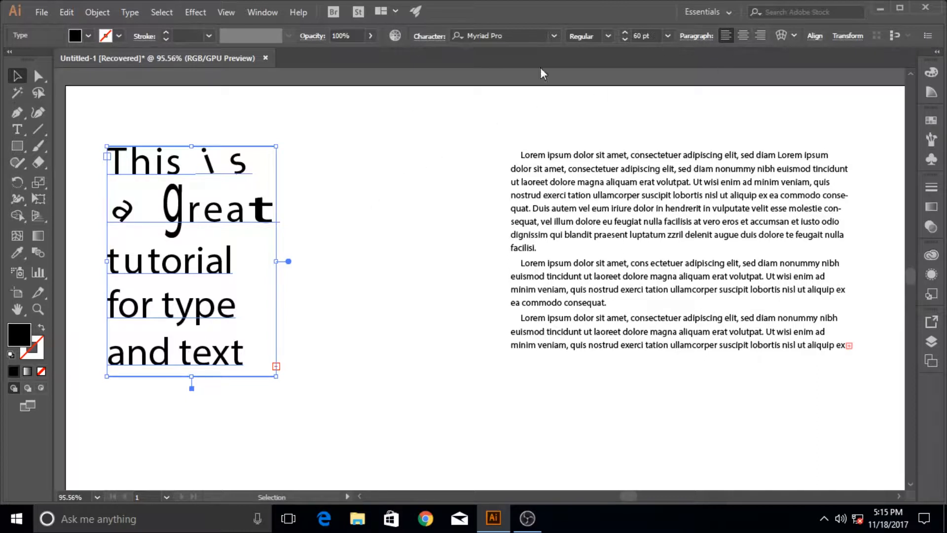
pyautogui.click(357, 123)
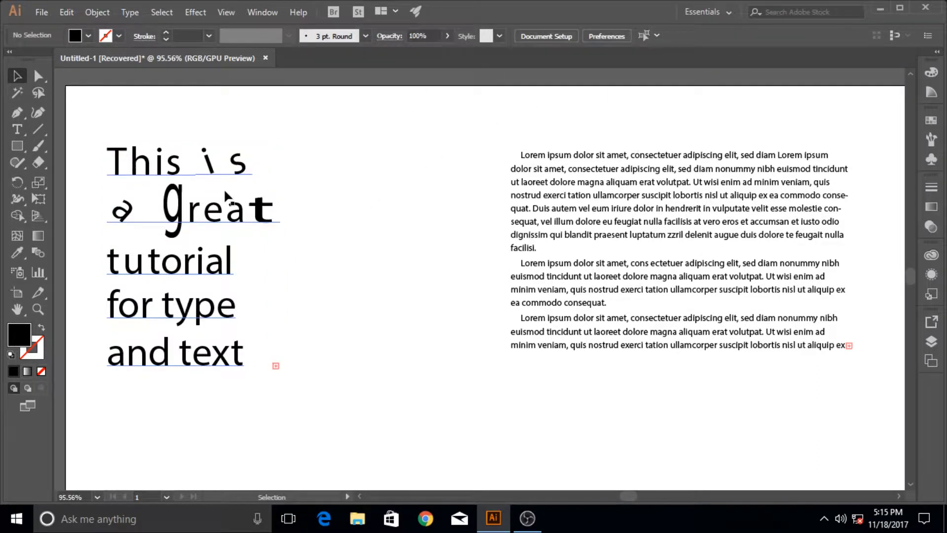
pyautogui.click(225, 192)
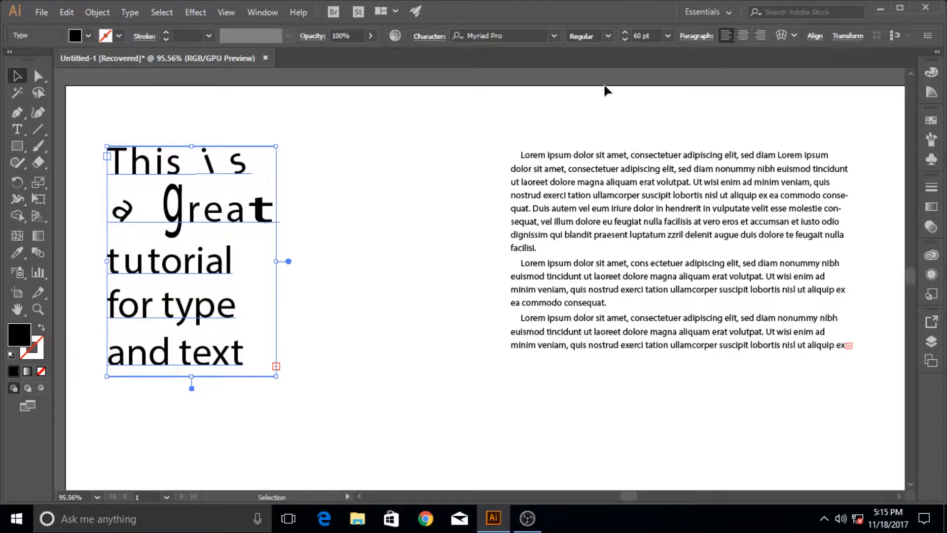
pyautogui.click(289, 127)
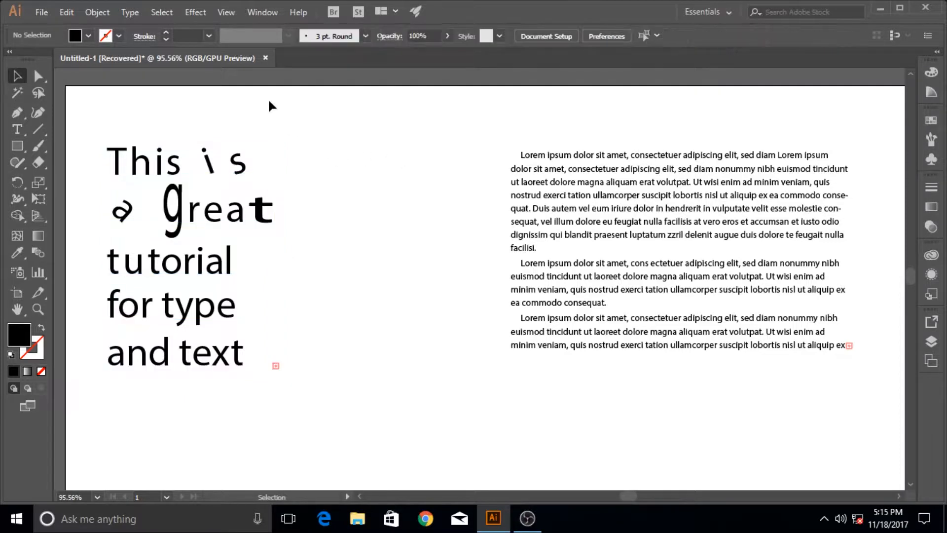
# - Open the Character settings and move them up above the Lorem ipsum text
pyautogui.click(254, 12)
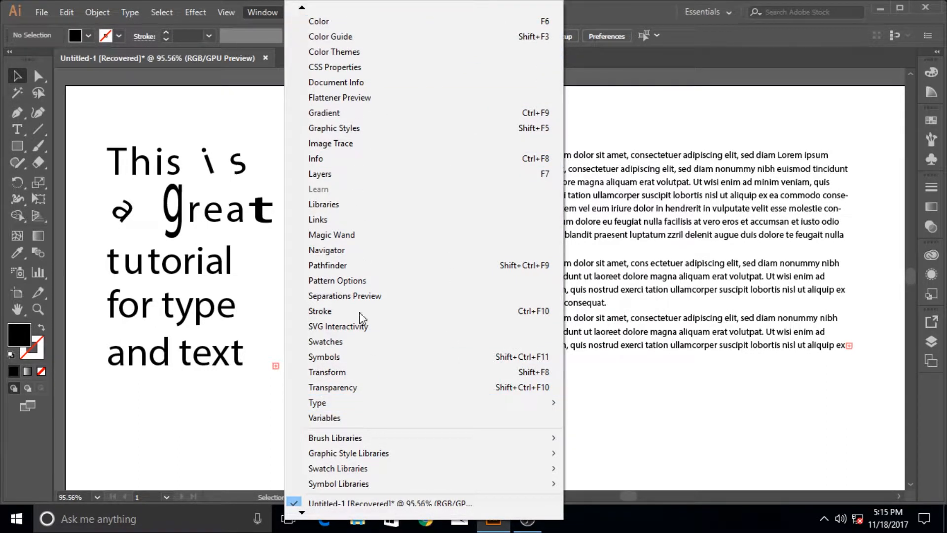
pyautogui.moveTo(357, 410)
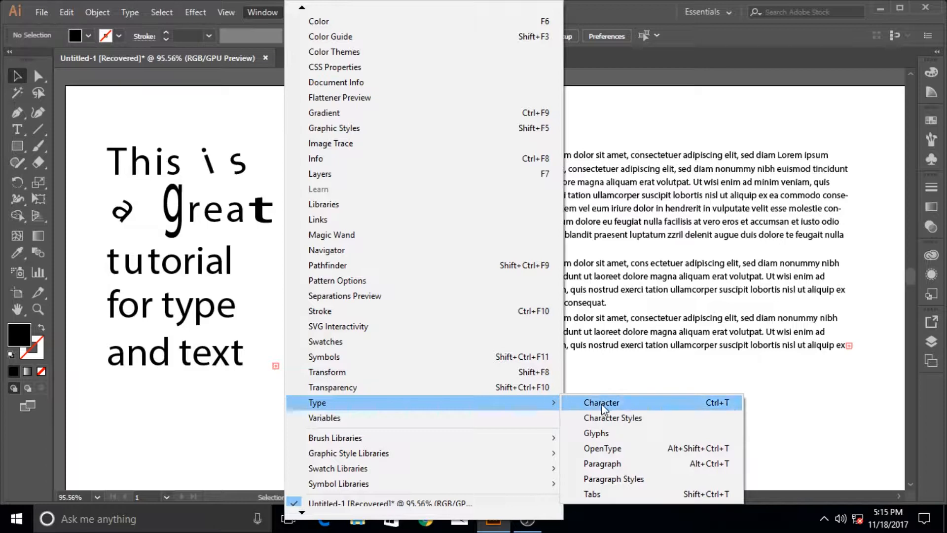
pyautogui.click(737, 405)
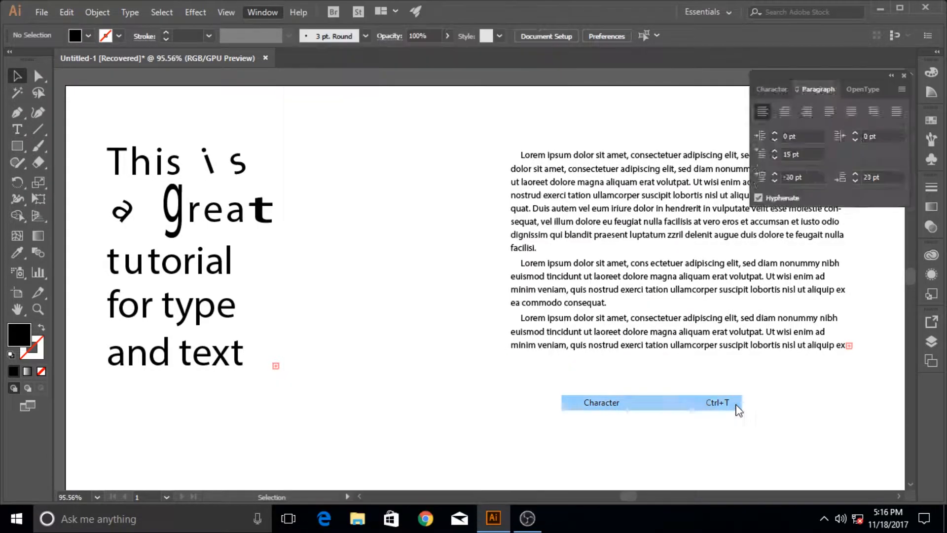
pyautogui.moveTo(833, 73); pyautogui.dragTo(717, 27)
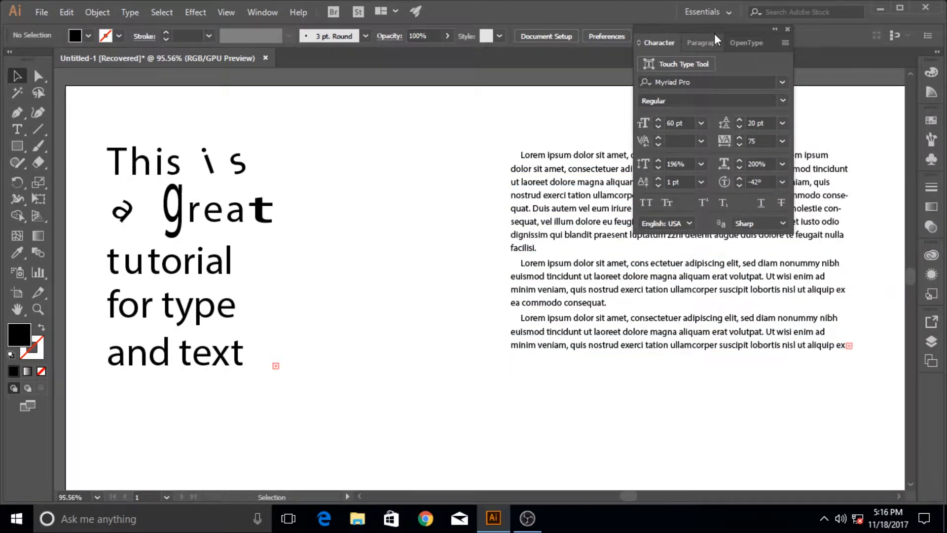
# - Collapse the extra character formatting options and show them in full again
pyautogui.click(785, 44)
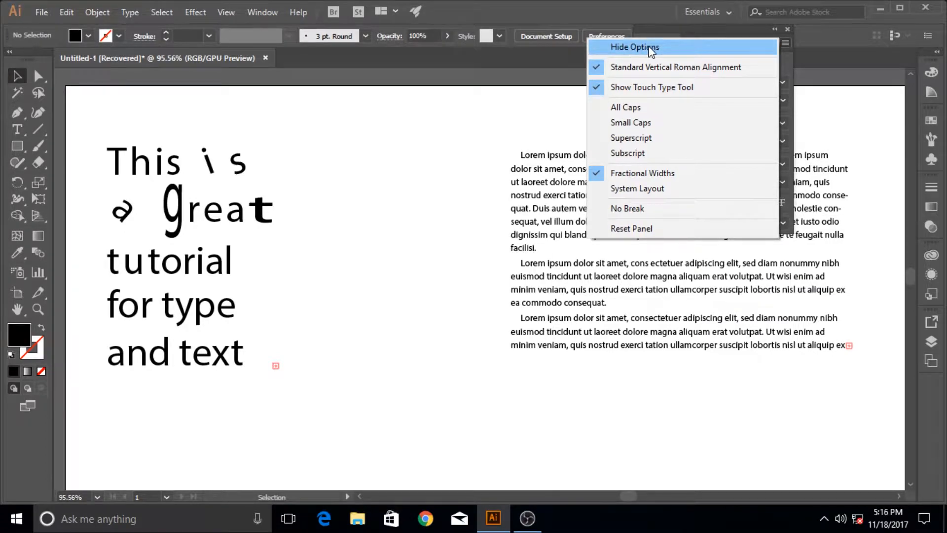
pyautogui.click(649, 49)
pyautogui.click(786, 44)
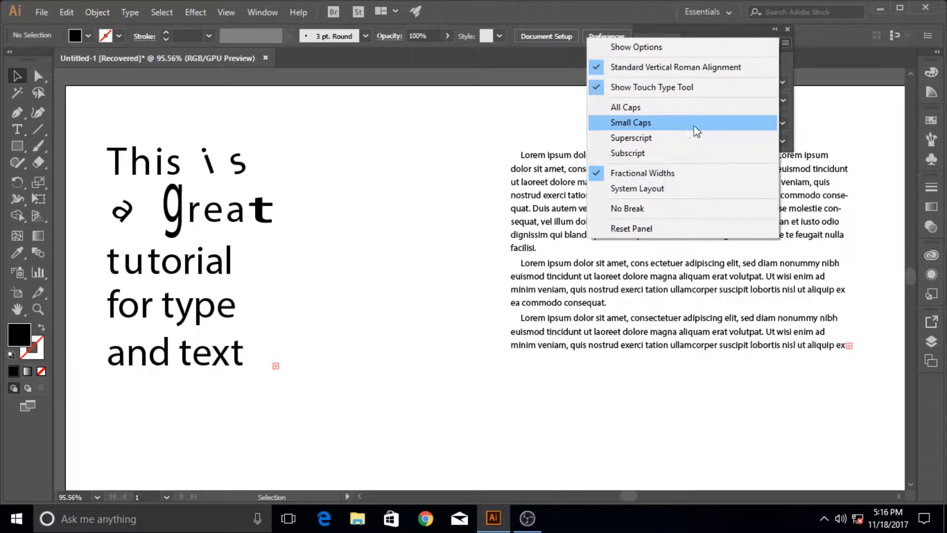
pyautogui.click(667, 47)
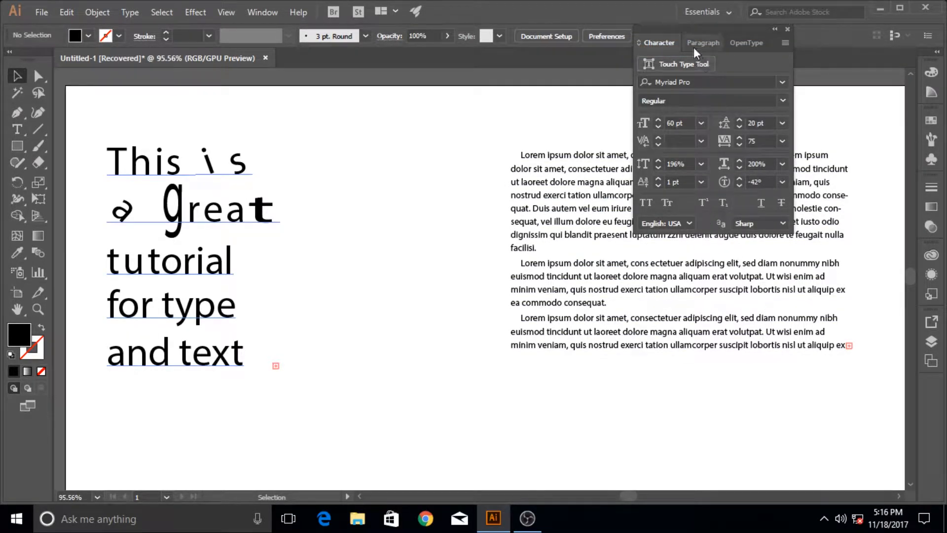
# - Examine the available font families for the "This is a great tutorial" text block, keeping the character settings beside it
pyautogui.moveTo(702, 30); pyautogui.dragTo(529, 102)
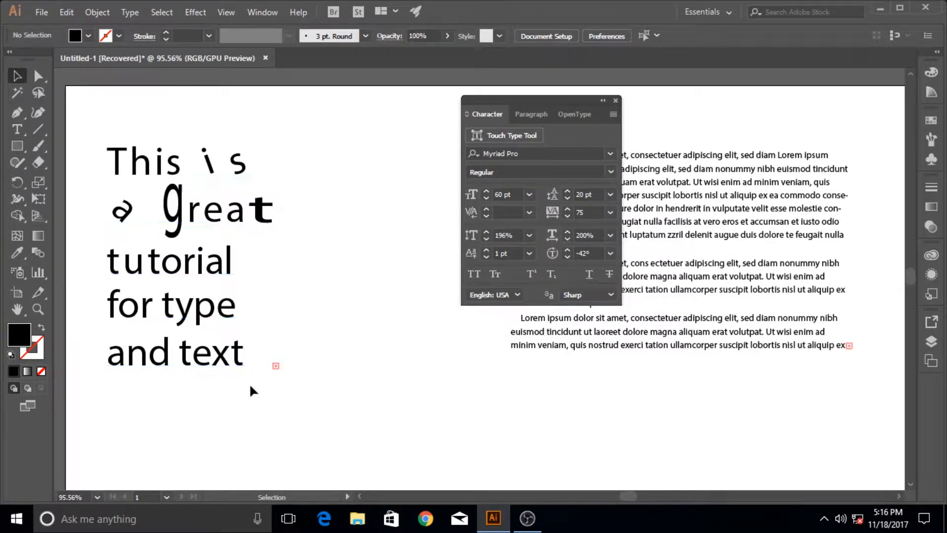
pyautogui.click(216, 325)
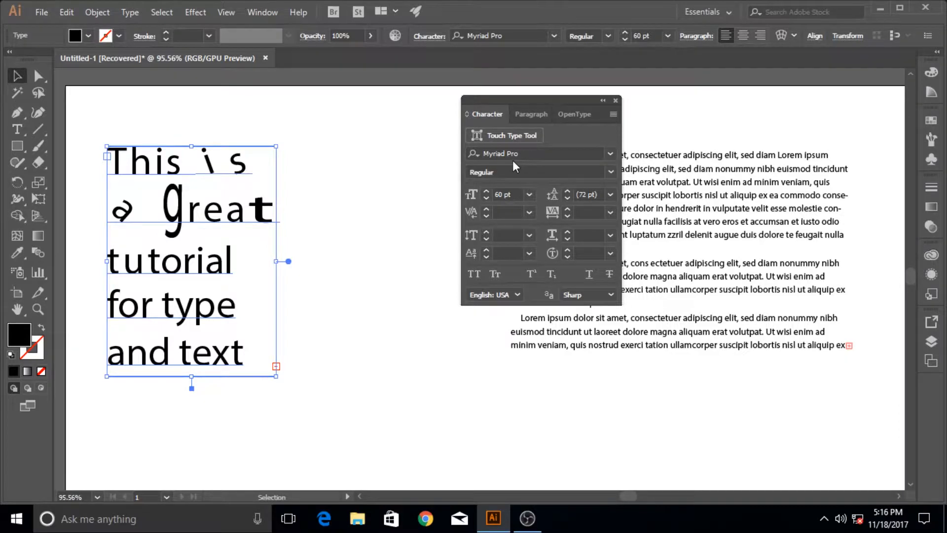
pyautogui.click(612, 155)
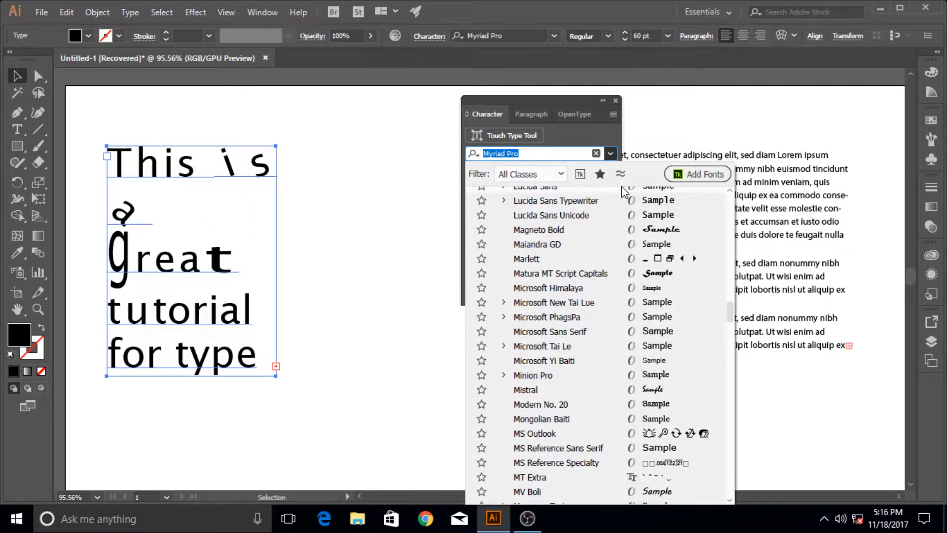
pyautogui.click(613, 149)
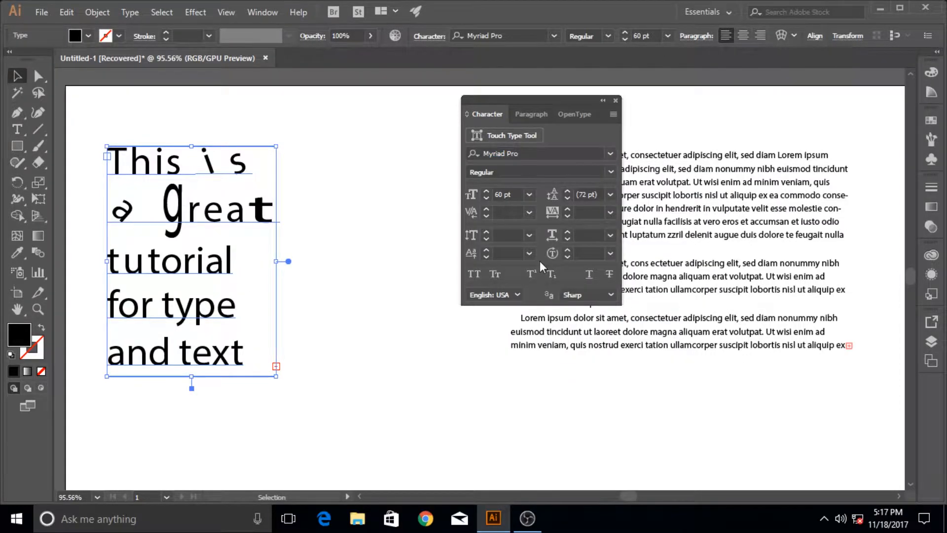
# - Try the Italic and Bold font styles on the "This is a great tutorial" text and return it to Regular
pyautogui.click(611, 171)
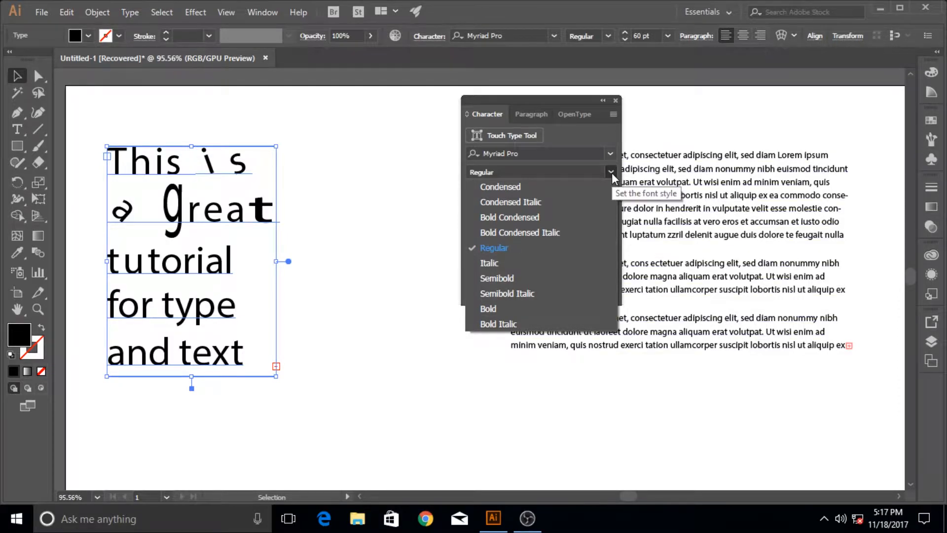
pyautogui.click(502, 264)
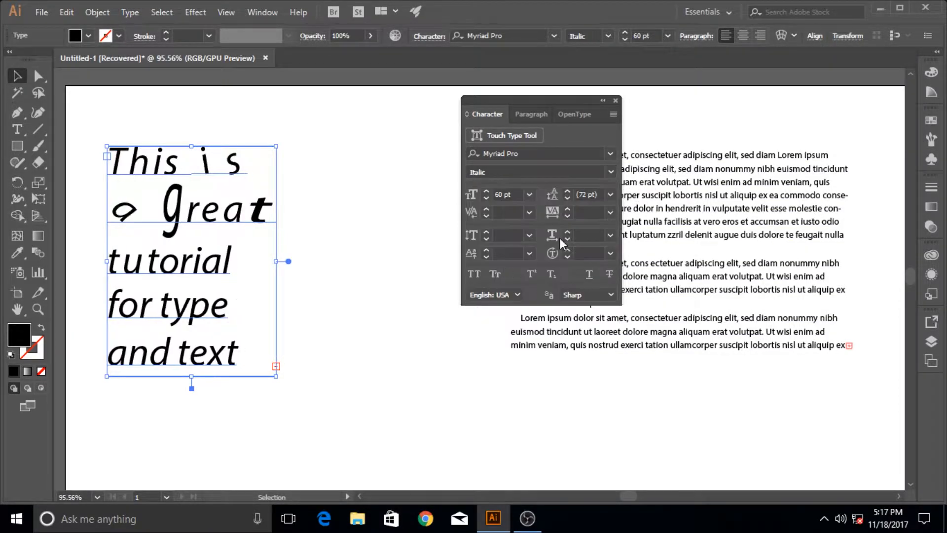
pyautogui.click(612, 170)
pyautogui.click(508, 308)
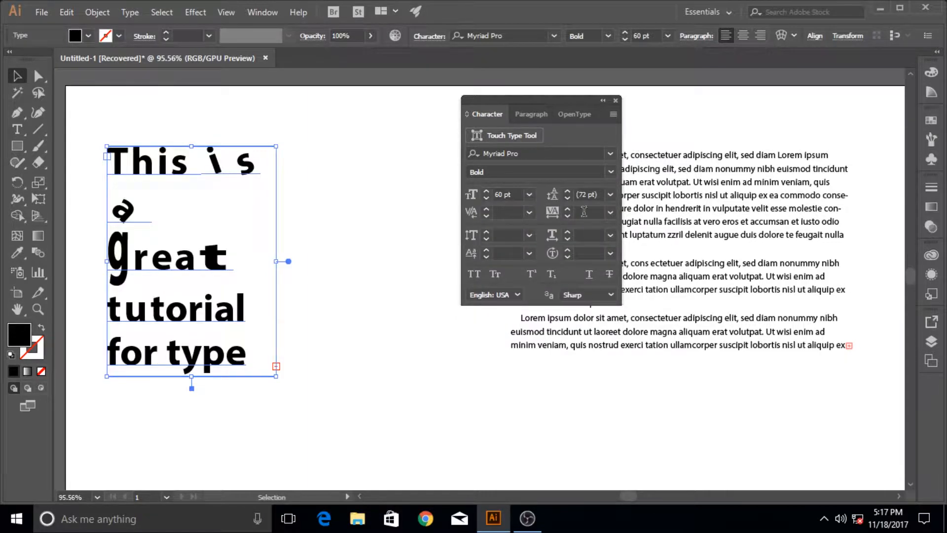
pyautogui.click(611, 171)
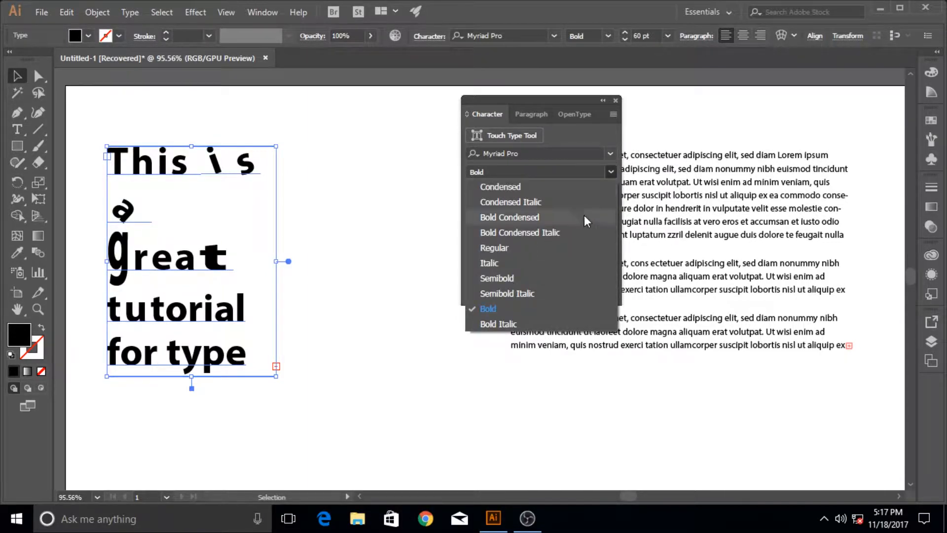
pyautogui.click(540, 246)
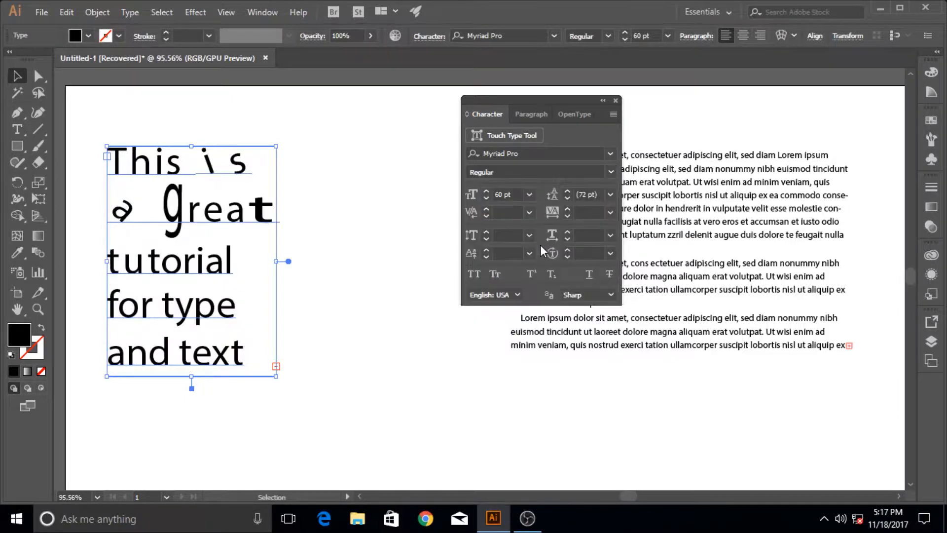
pyautogui.click(615, 172)
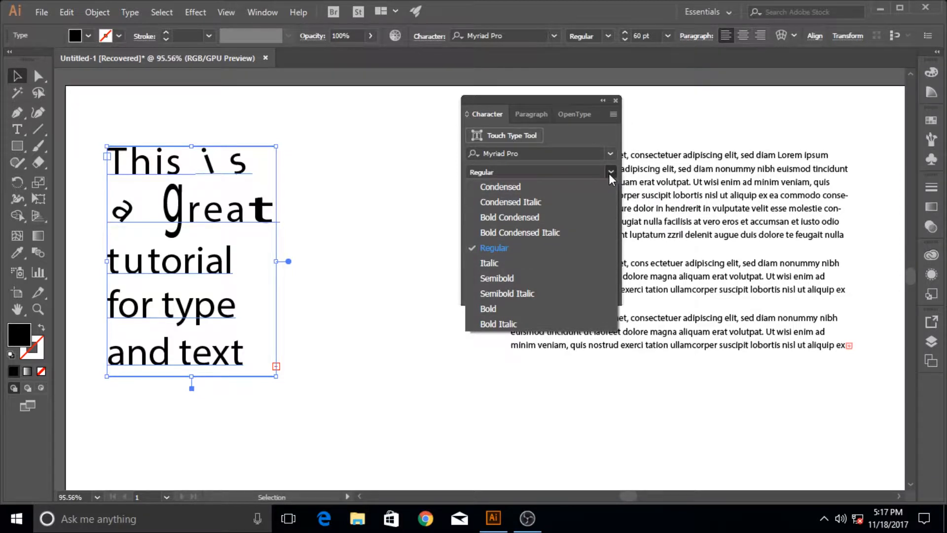
pyautogui.click(610, 173)
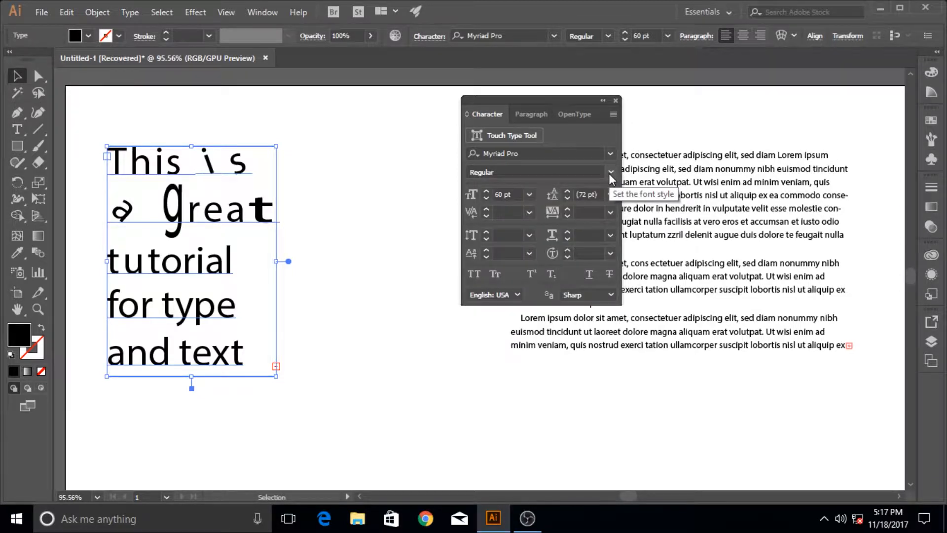
# - Try a 38 pt font size on the "This is a great tutorial" text and set it back to 60 pt
pyautogui.click(488, 190)
pyautogui.moveTo(488, 191); pyautogui.dragTo(488, 201)
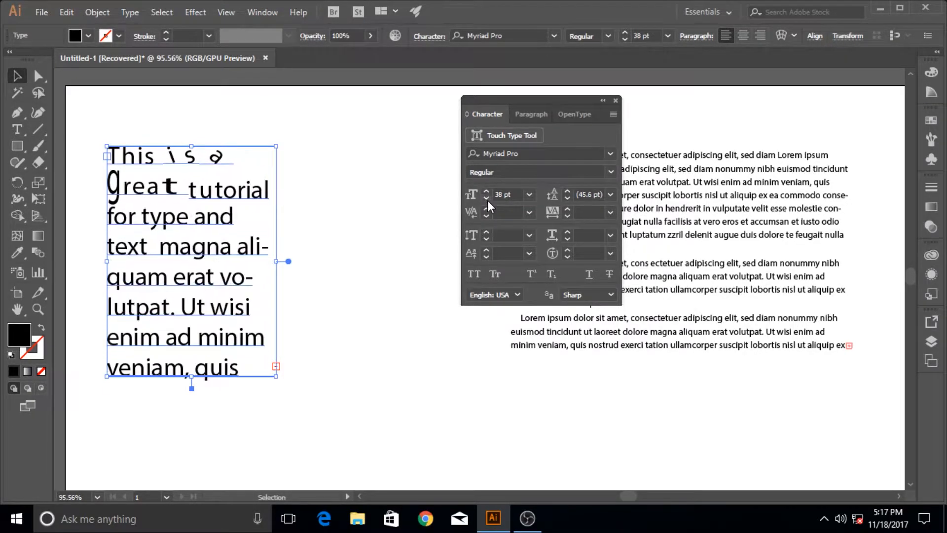
pyautogui.click(528, 194)
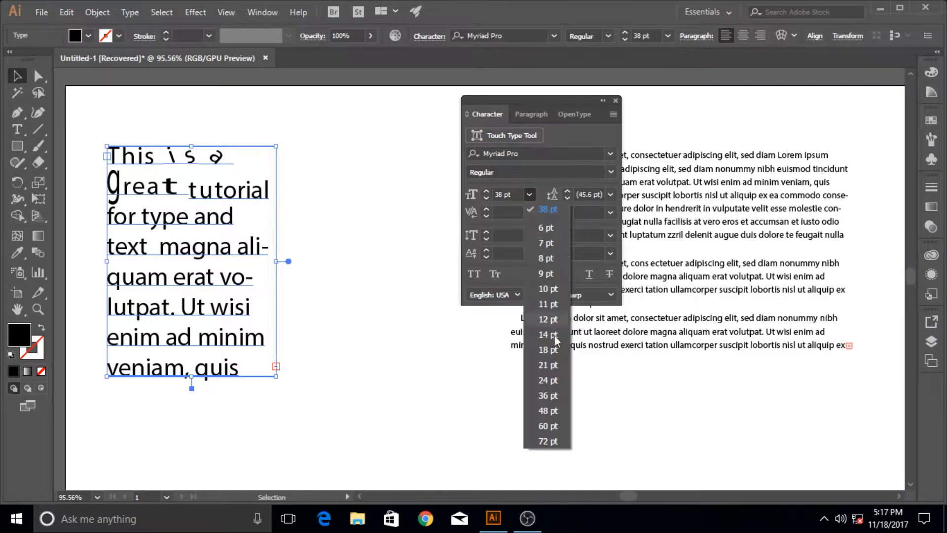
pyautogui.click(550, 425)
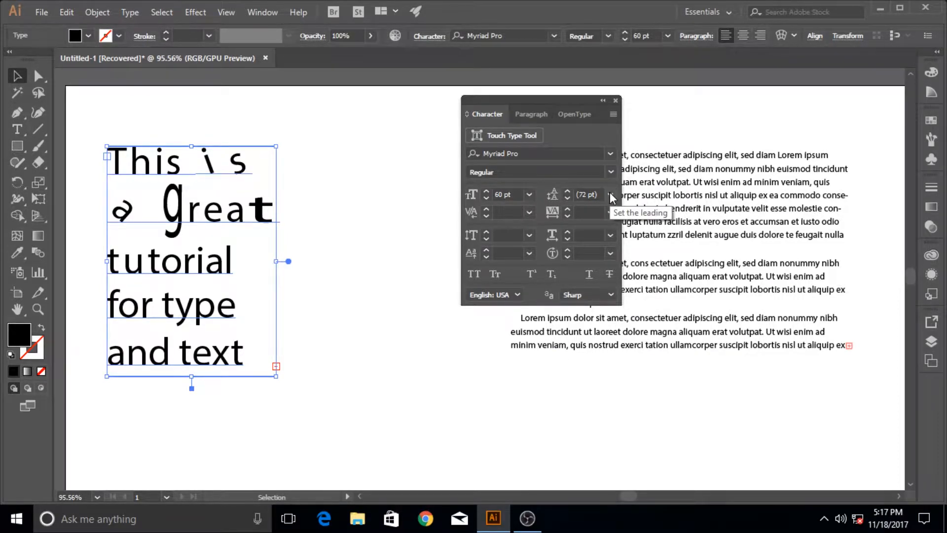
# - Try 38 pt leading on the Lorem ipsum text block and reduce the leading to 17 pt
pyautogui.moveTo(587, 100); pyautogui.dragTo(436, 100)
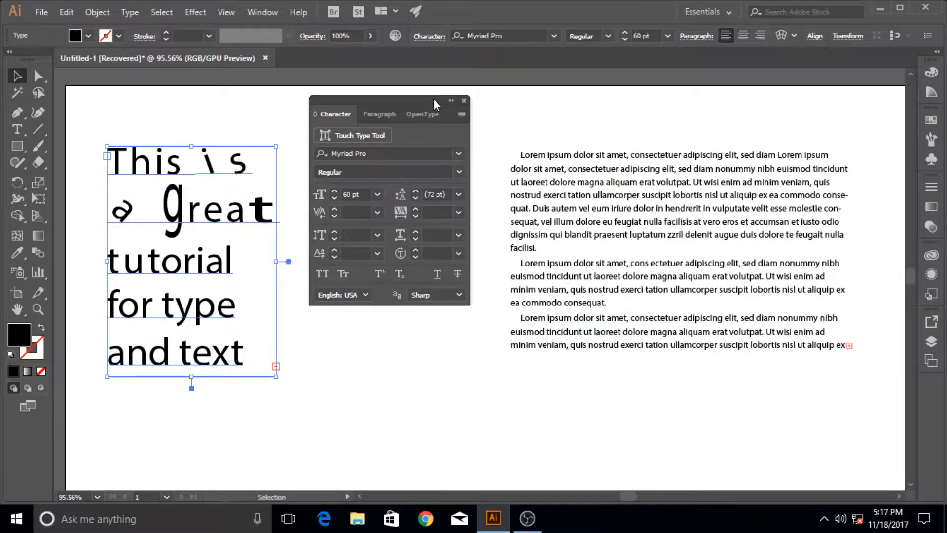
pyautogui.moveTo(434, 99); pyautogui.dragTo(406, 89)
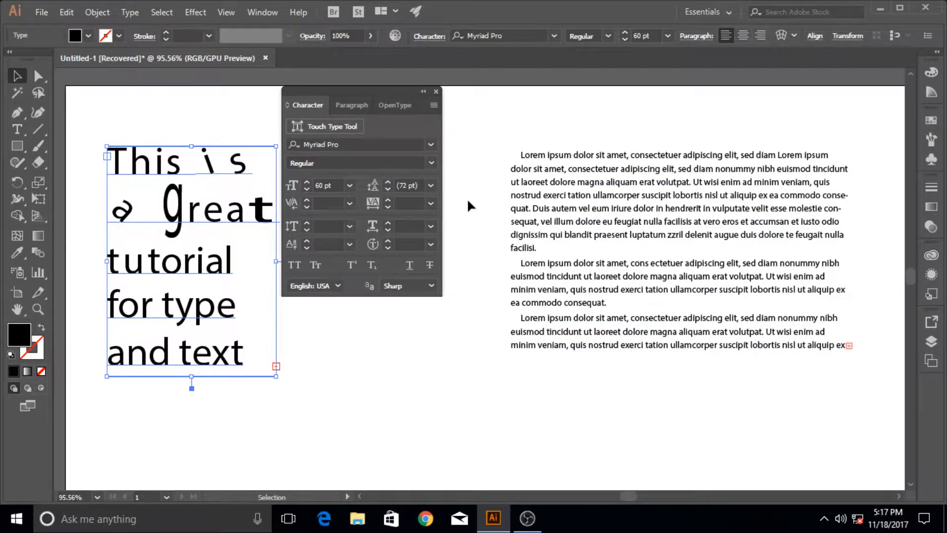
pyautogui.hotkey('ctrl', 'space')
pyautogui.moveTo(466, 199); pyautogui.dragTo(633, 205)
pyautogui.press('space')
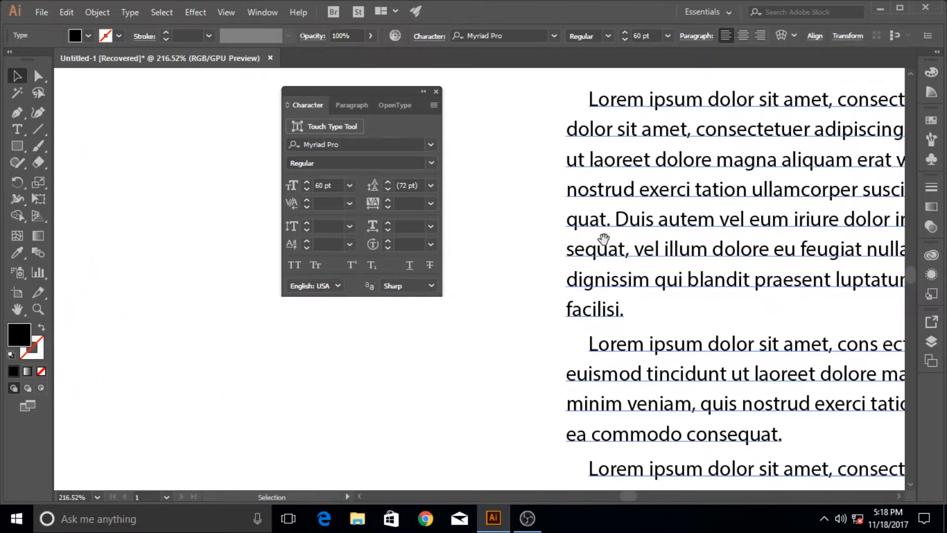
pyautogui.moveTo(604, 240); pyautogui.dragTo(388, 250)
pyautogui.hotkey('ctrl', 'space')
pyautogui.moveTo(565, 245); pyautogui.dragTo(490, 245)
pyautogui.click(566, 195)
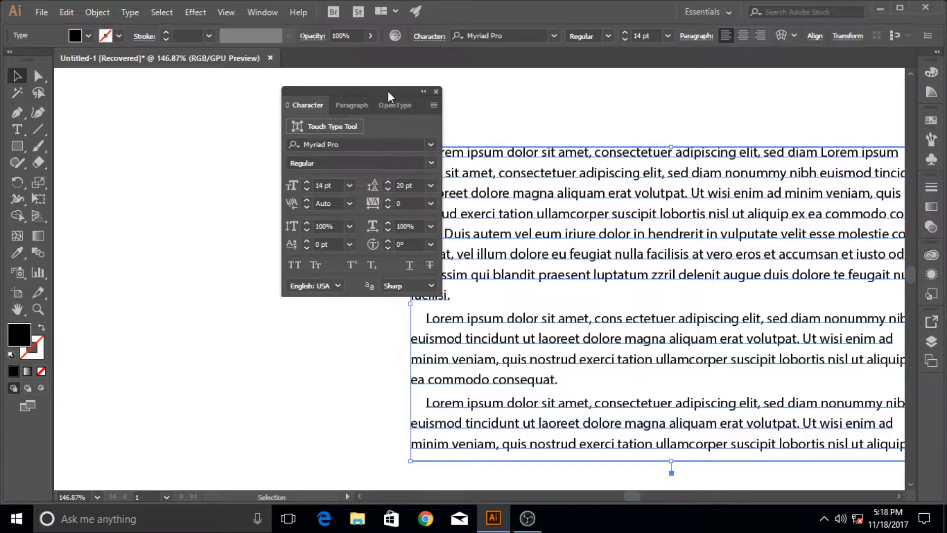
pyautogui.moveTo(387, 91); pyautogui.dragTo(191, 79)
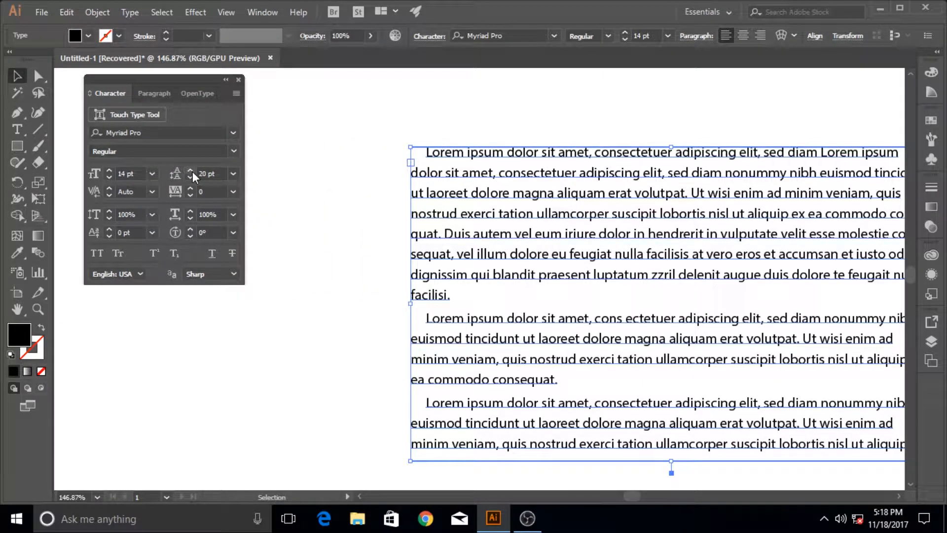
pyautogui.moveTo(191, 171); pyautogui.dragTo(191, 171)
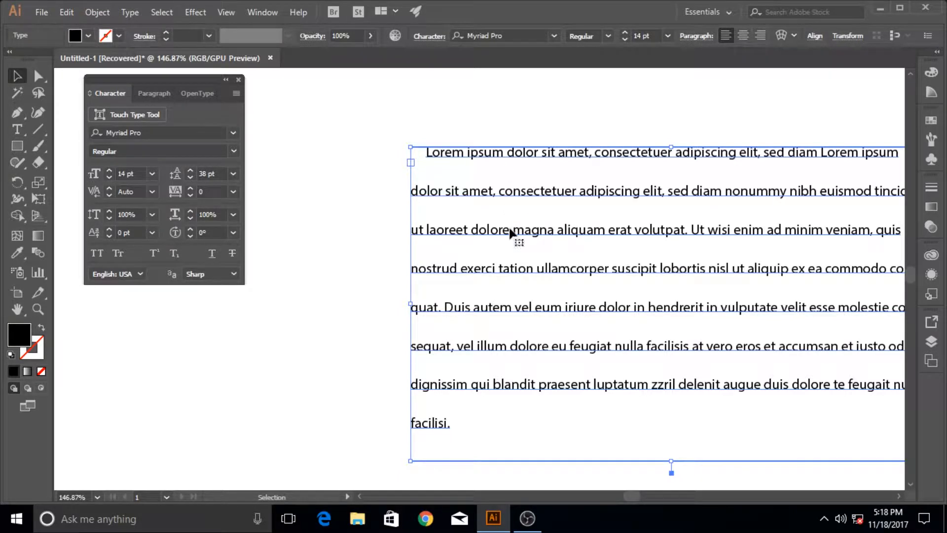
pyautogui.moveTo(192, 177); pyautogui.dragTo(192, 178)
pyautogui.click(190, 169)
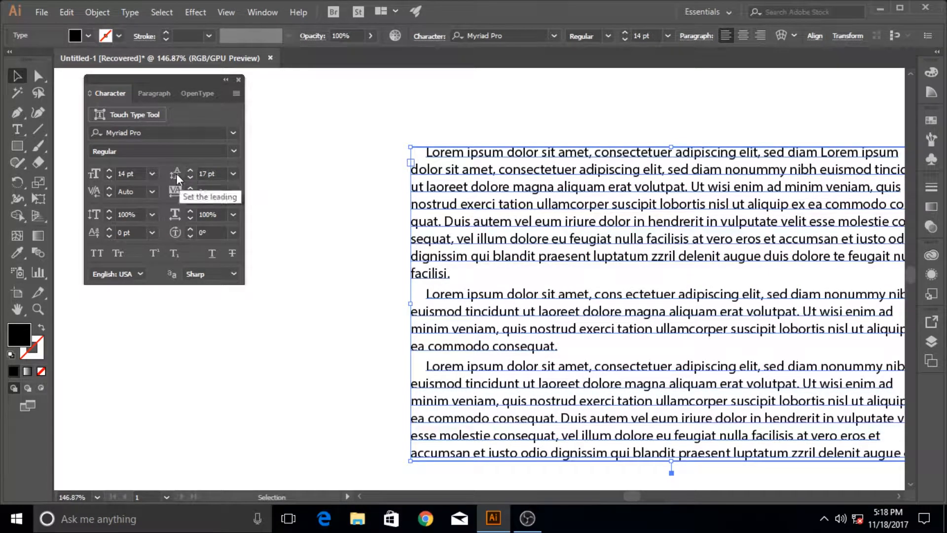
# - Move the character settings away from the heading so that both text blocks can be compared
pyautogui.keyDown('ctrl'); pyautogui.moveTo(402, 201); pyautogui.dragTo(268, 125); pyautogui.keyUp('ctrl')
pyautogui.keyDown('ctrl'); pyautogui.click(310, 200); pyautogui.keyUp('ctrl')
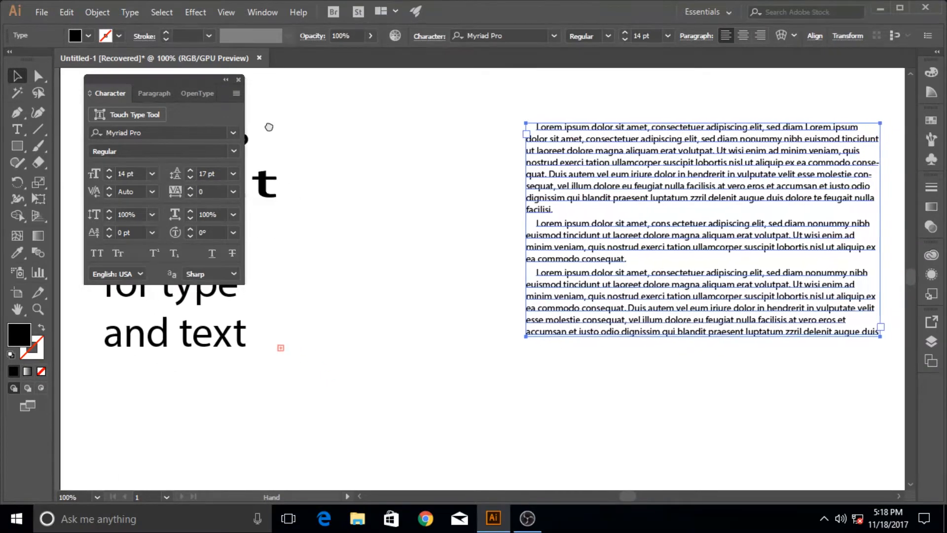
pyautogui.moveTo(198, 81); pyautogui.dragTo(528, 85)
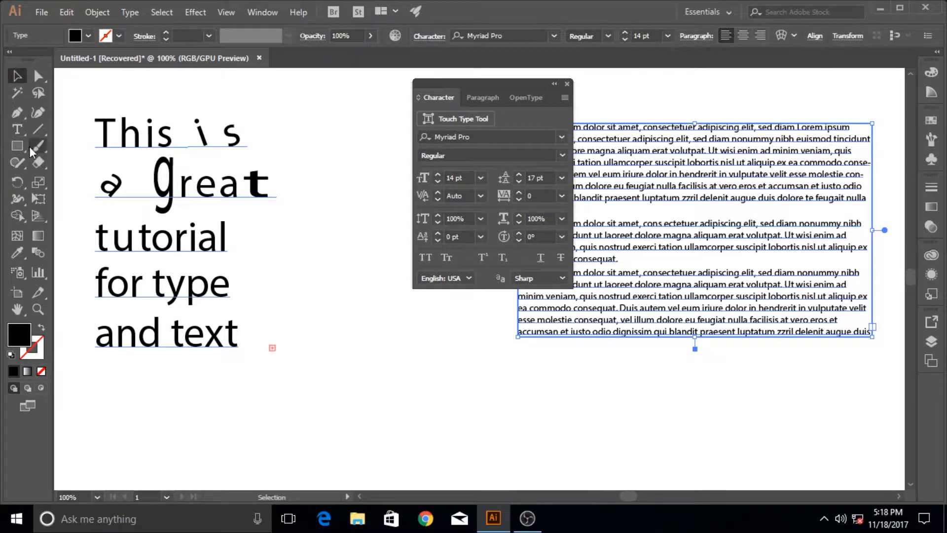
# - Place the text cursor between the "u" and the second "t" of "tutorial" in the heading
pyautogui.click(16, 129)
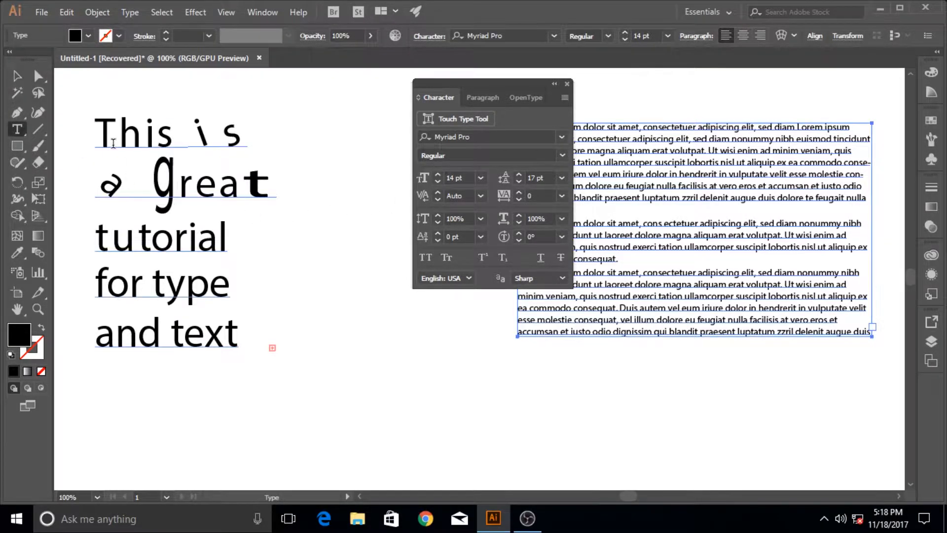
pyautogui.click(147, 142)
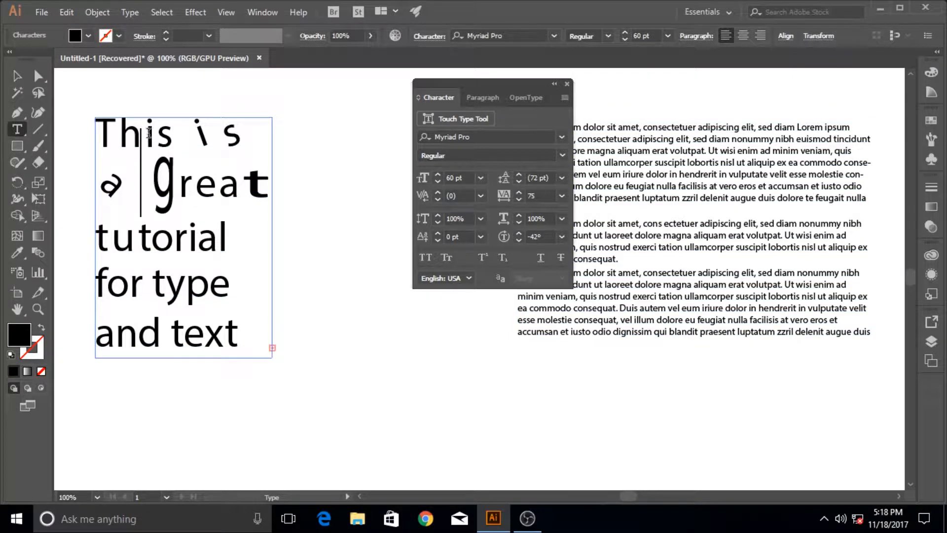
pyautogui.click(180, 285)
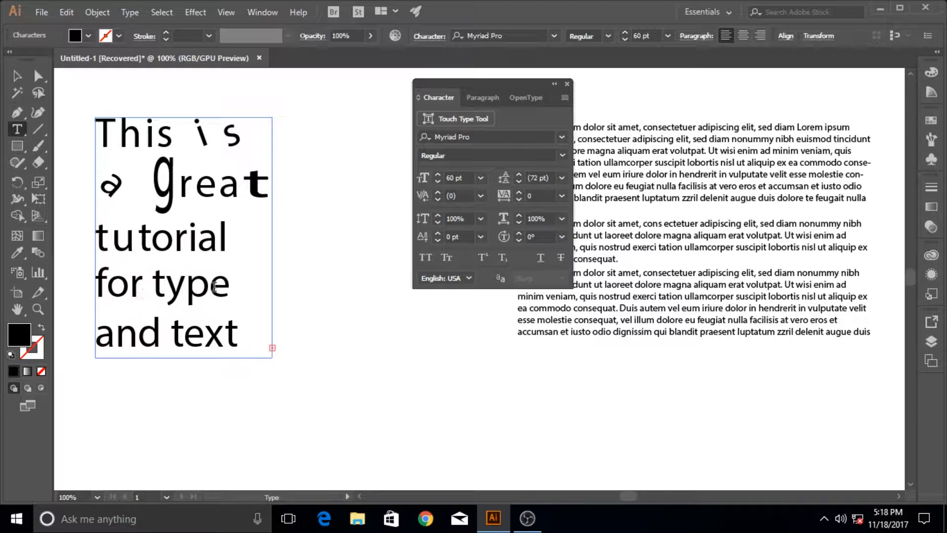
pyautogui.click(142, 239)
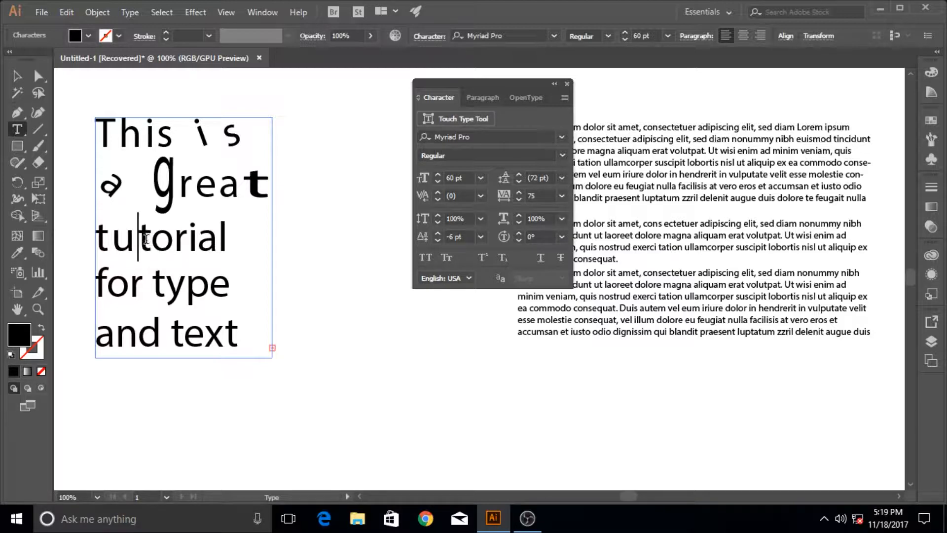
# - Undo the accidental replacement of "torial" with blank space in the heading
pyautogui.hotkey('ctrl', 'space')
pyautogui.moveTo(127, 235); pyautogui.dragTo(254, 233)
pyautogui.doubleClick(174, 244)
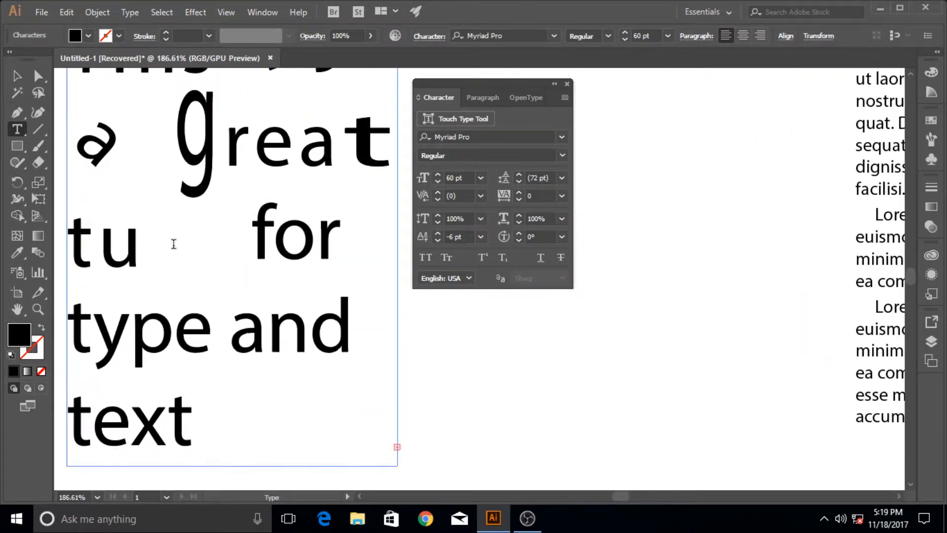
pyautogui.hotkey('ctrl', 'z')
pyautogui.hotkey('ctrl', 'z')
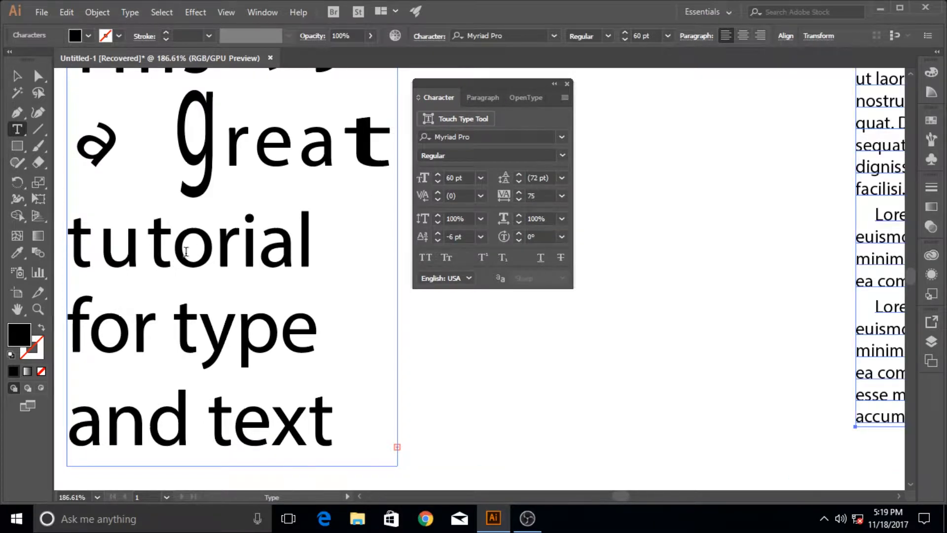
# - Try kerning values of -25 and -75 between the "u" and the second "t" of "tutorial"
pyautogui.click(481, 195)
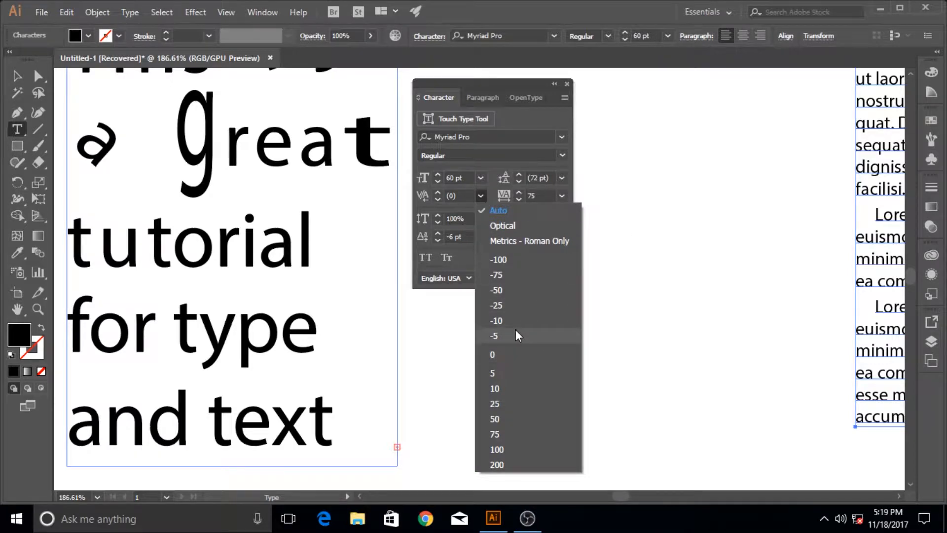
pyautogui.click(510, 305)
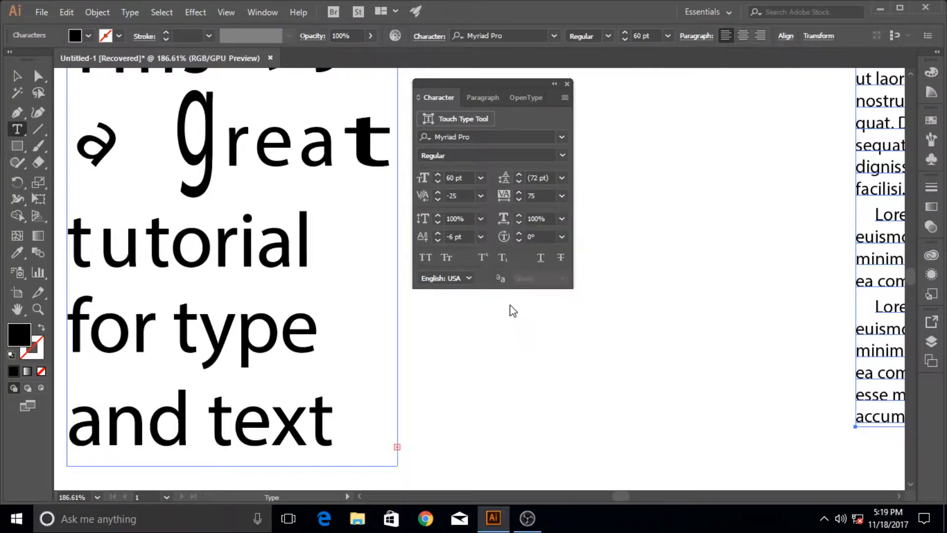
pyautogui.click(481, 195)
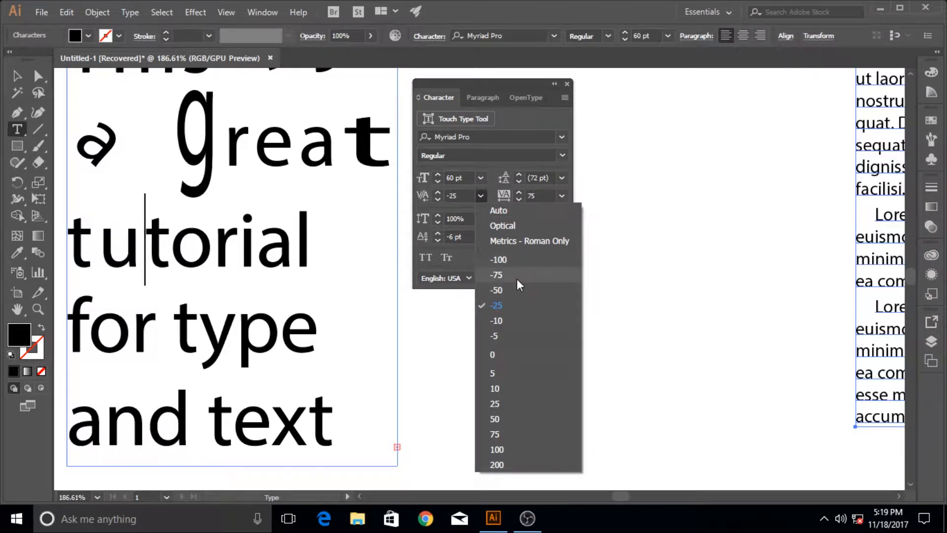
pyautogui.click(516, 279)
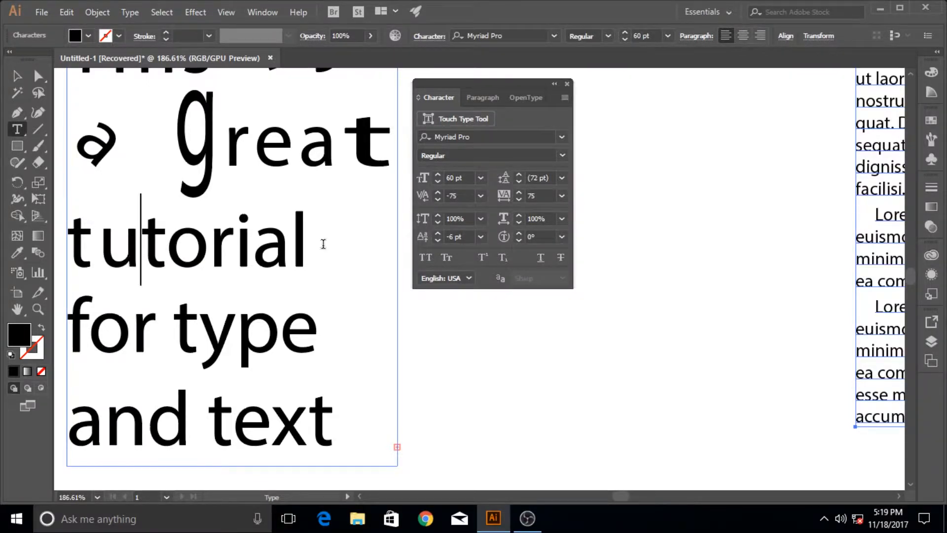
# - Try a kerning value of -75 between the second "t" and the "o" of "tutorial"
pyautogui.click(167, 246)
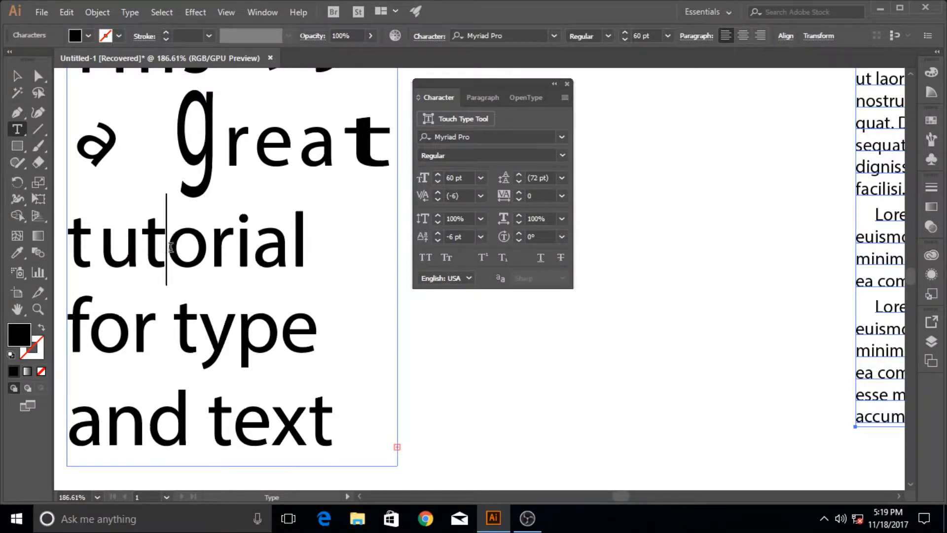
pyautogui.click(480, 196)
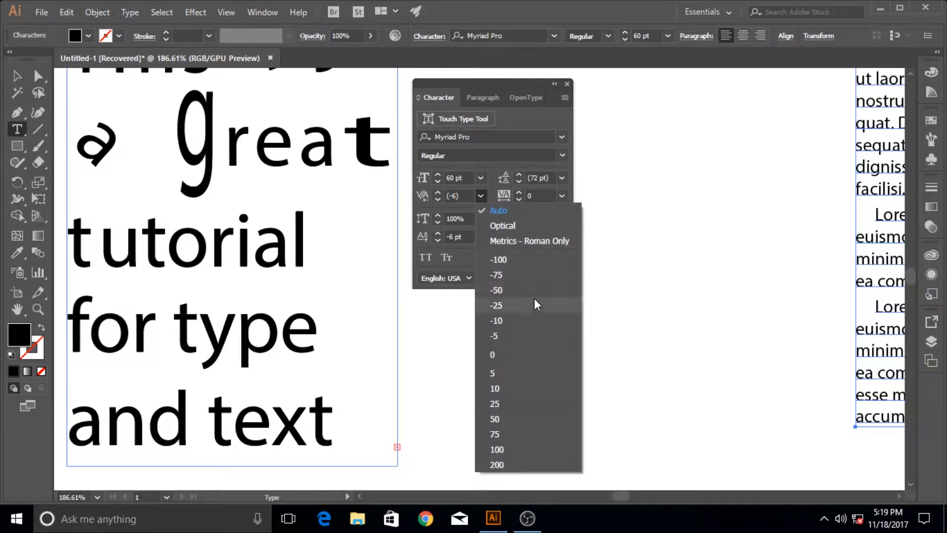
pyautogui.click(514, 278)
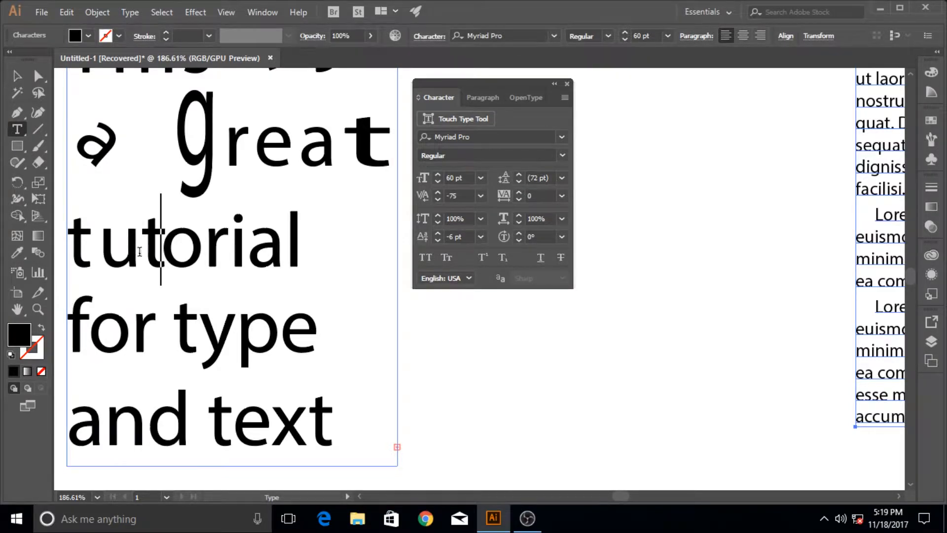
pyautogui.click(207, 250)
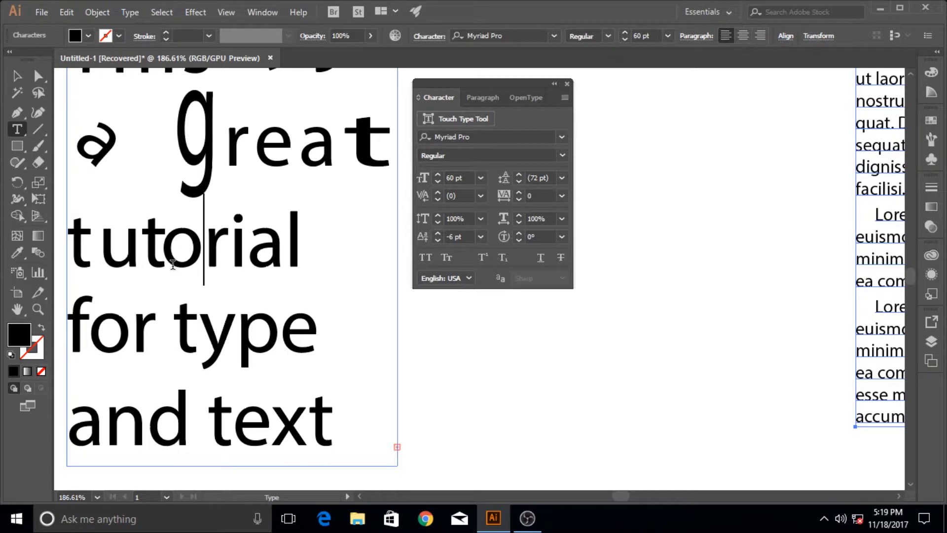
# - Reset the kerning of the letters "utorial" to Auto and set it to 0
pyautogui.moveTo(96, 246); pyautogui.dragTo(307, 253)
pyautogui.click(481, 196)
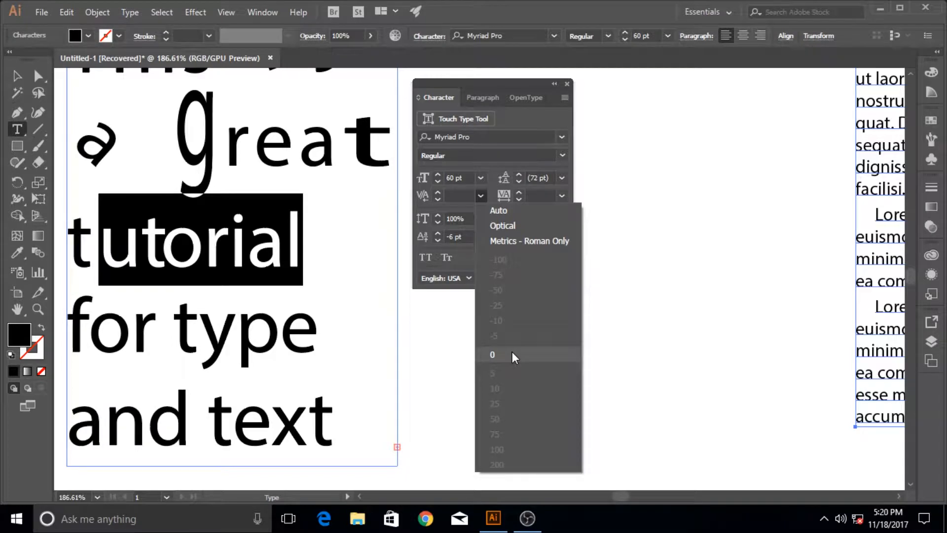
pyautogui.click(507, 209)
pyautogui.click(481, 196)
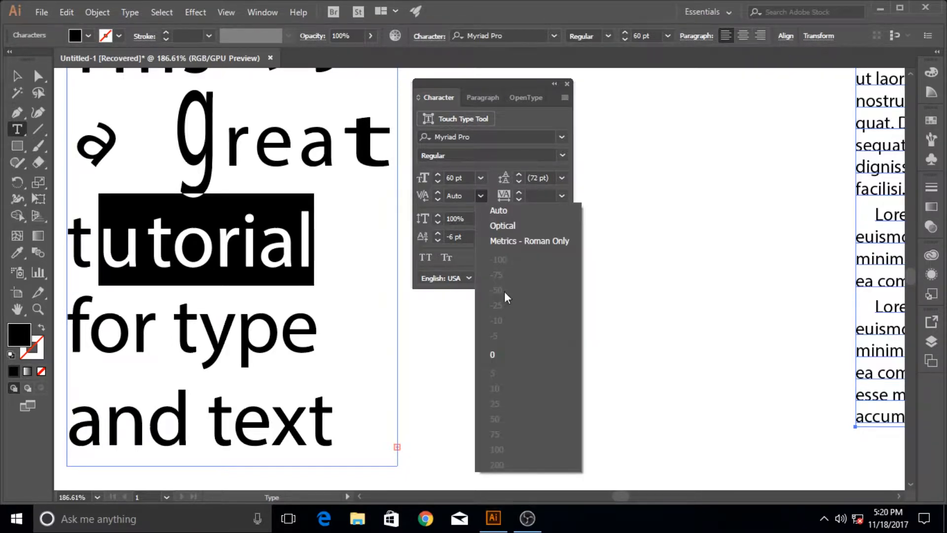
pyautogui.click(505, 355)
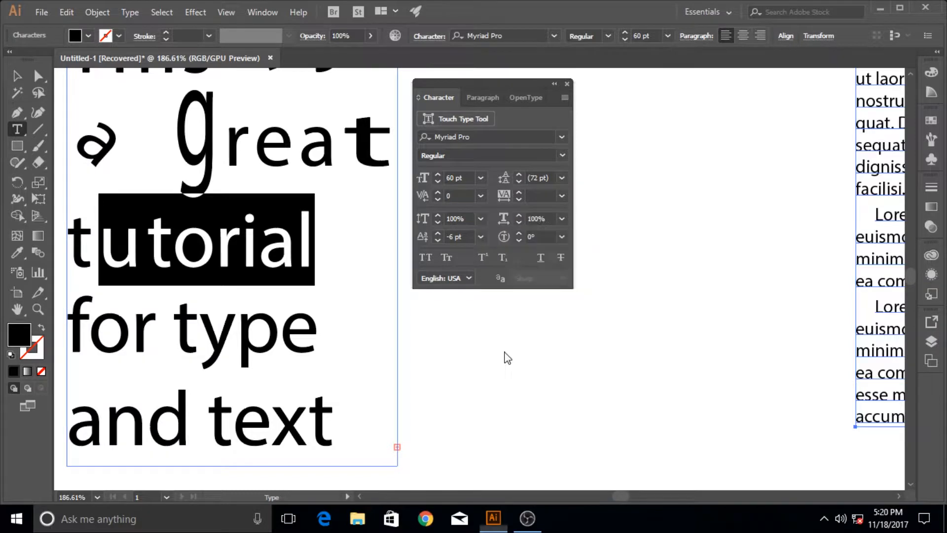
# - Try tracking values of 24, 46 and 100 on the word "tutorial" and set its tracking to 0
pyautogui.click(353, 246)
pyautogui.moveTo(328, 247); pyautogui.dragTo(72, 250)
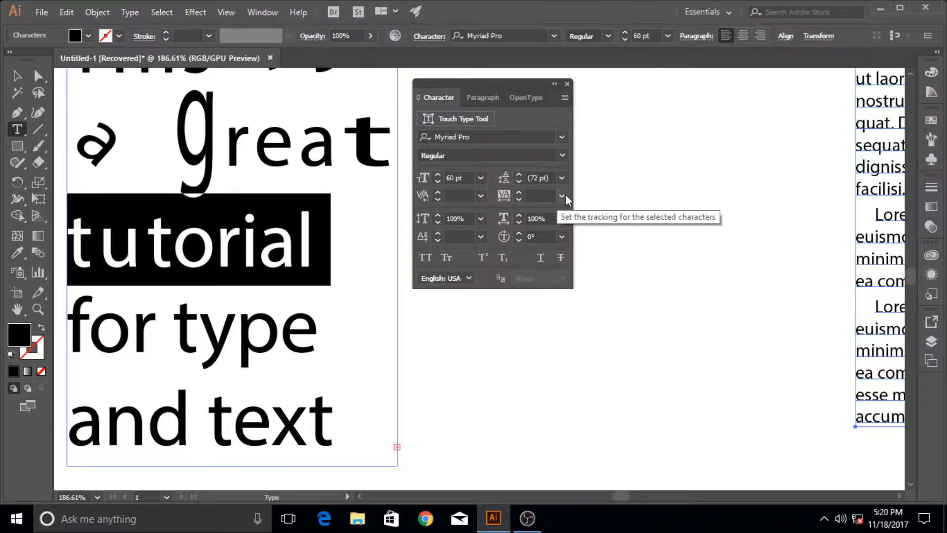
pyautogui.click(518, 193)
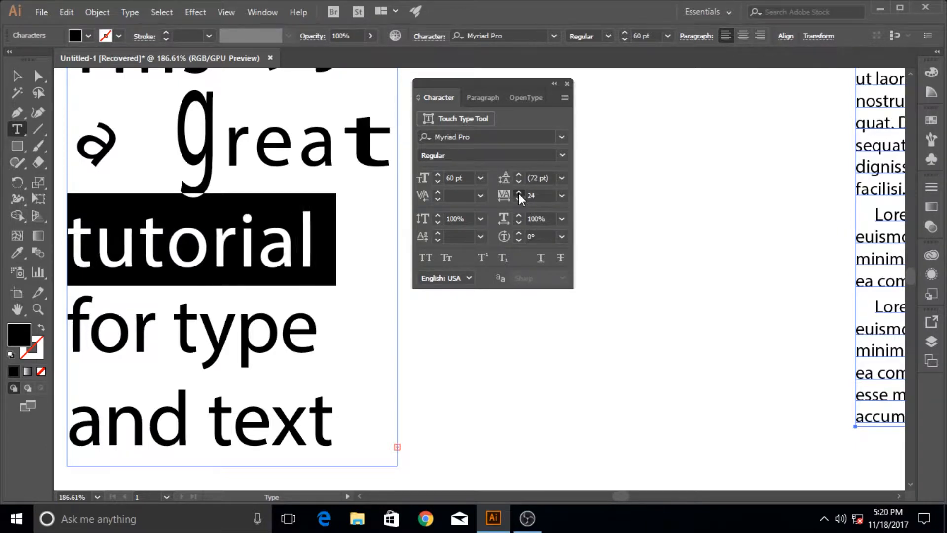
pyautogui.click(519, 193)
pyautogui.click(561, 194)
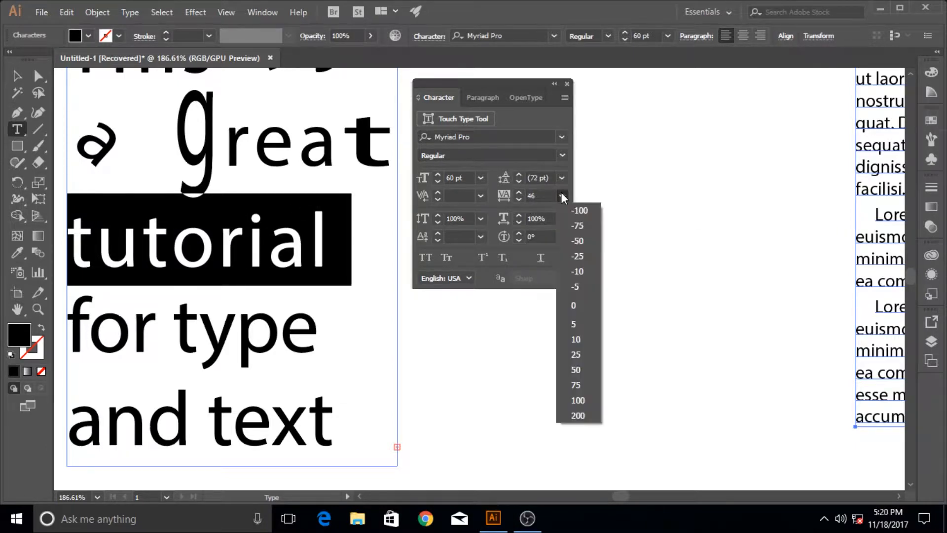
pyautogui.click(586, 400)
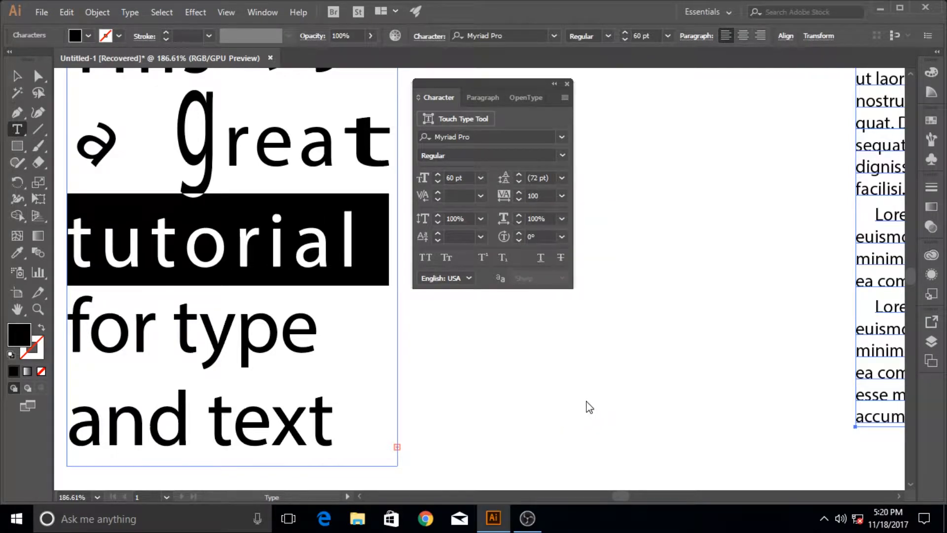
pyautogui.click(562, 196)
pyautogui.click(591, 302)
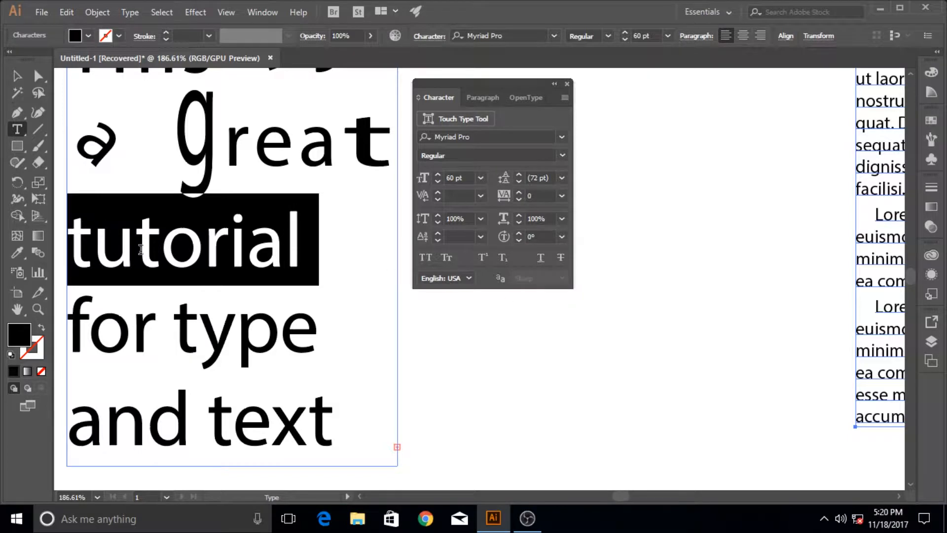
pyautogui.click(336, 248)
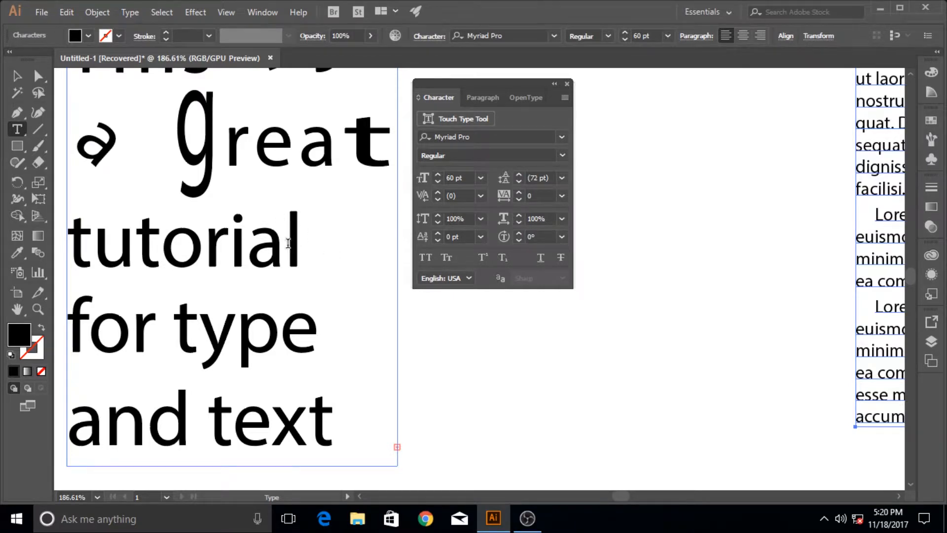
# - Stretch the first "t" of "tutorial" to a vertical scale of 188%
pyautogui.moveTo(93, 248); pyautogui.dragTo(78, 249)
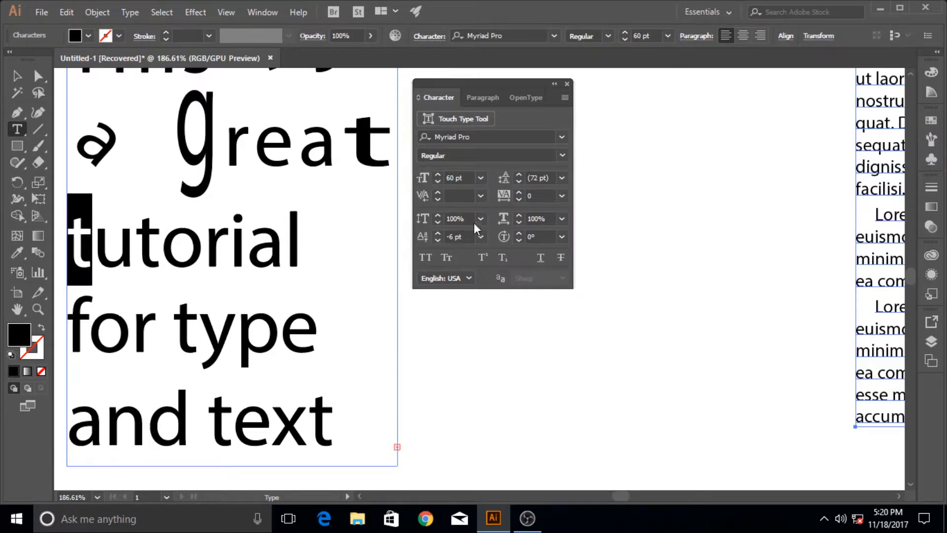
pyautogui.click(438, 217)
pyautogui.moveTo(437, 217); pyautogui.dragTo(438, 218)
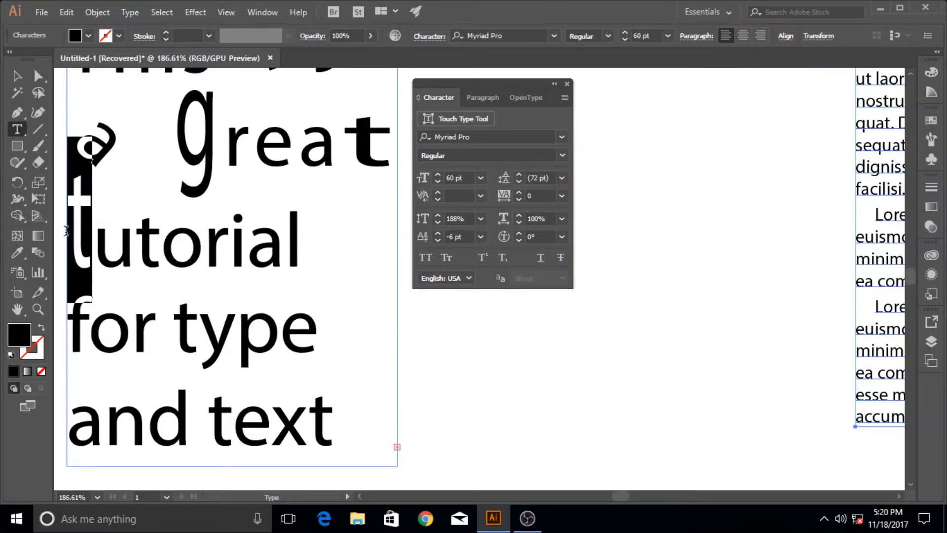
pyautogui.click(282, 251)
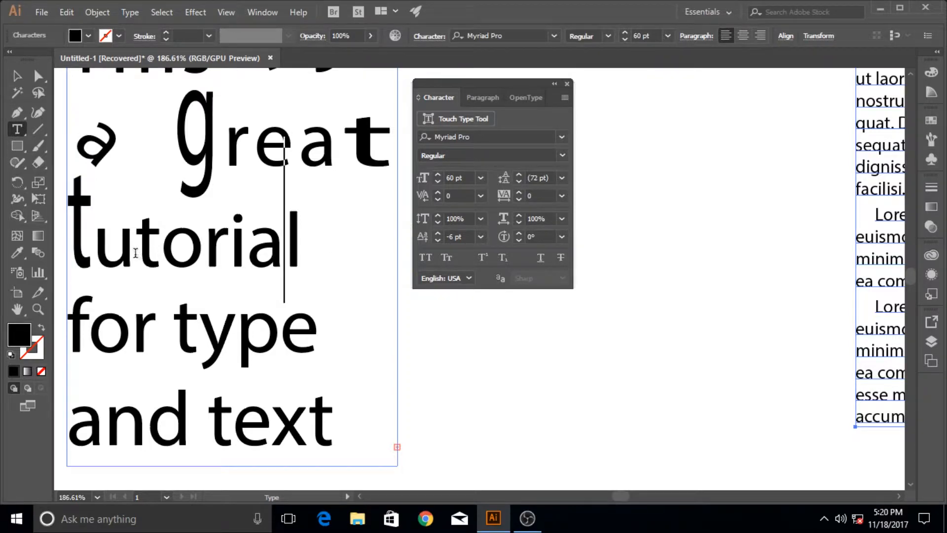
# - Widen the first "u" of "tutorial" to a horizontal scale of 196%
pyautogui.moveTo(135, 253); pyautogui.dragTo(106, 252)
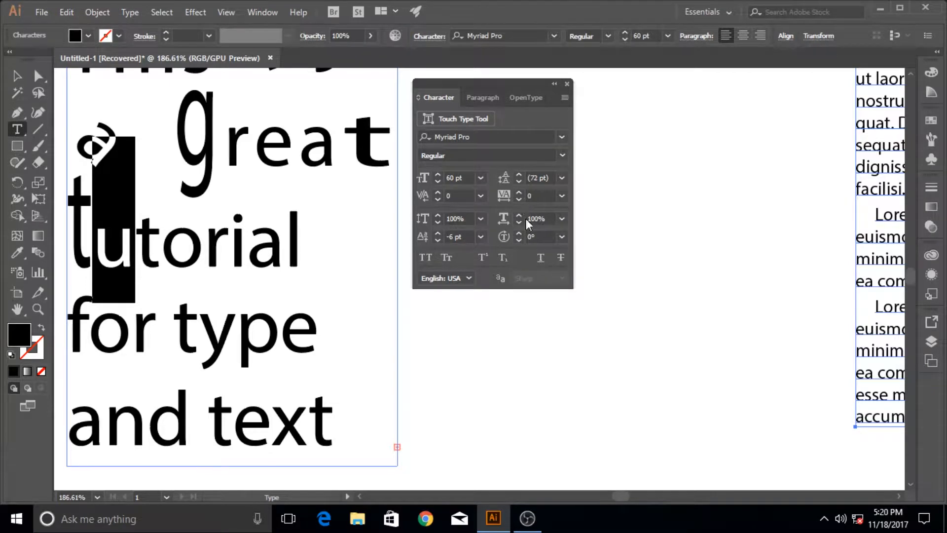
pyautogui.moveTo(521, 217); pyautogui.dragTo(521, 217)
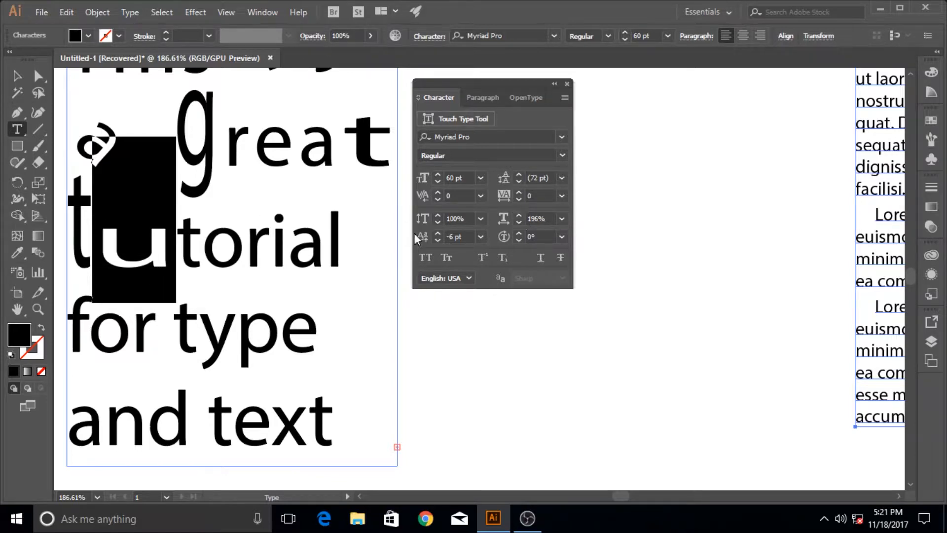
pyautogui.click(340, 247)
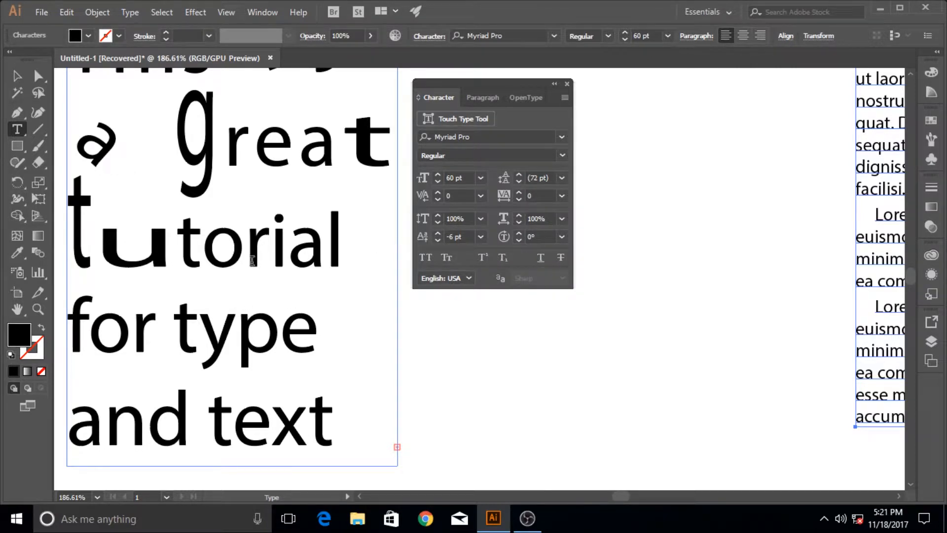
# - Raise the letters "orial" of "tutorial" to a baseline shift of 9 pt
pyautogui.click(14, 78)
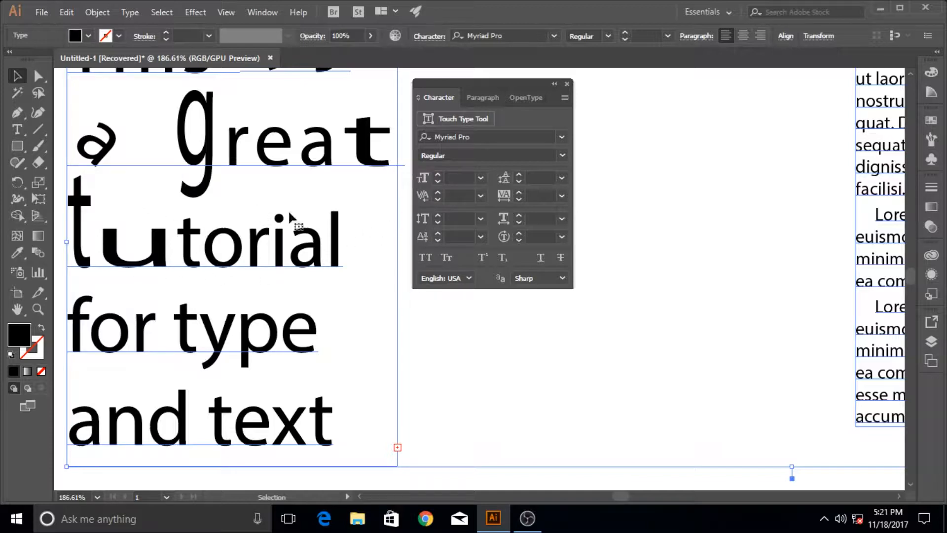
pyautogui.click(16, 130)
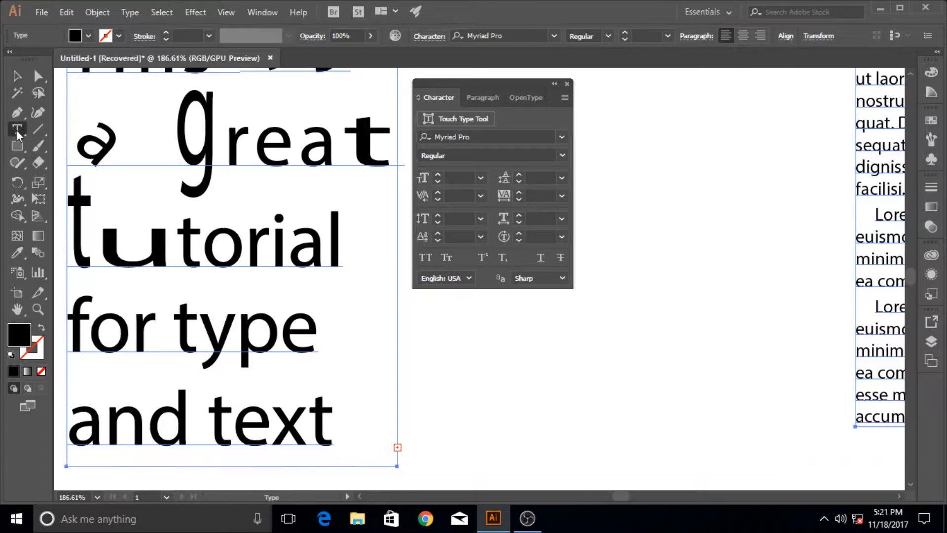
pyautogui.moveTo(206, 240); pyautogui.dragTo(343, 243)
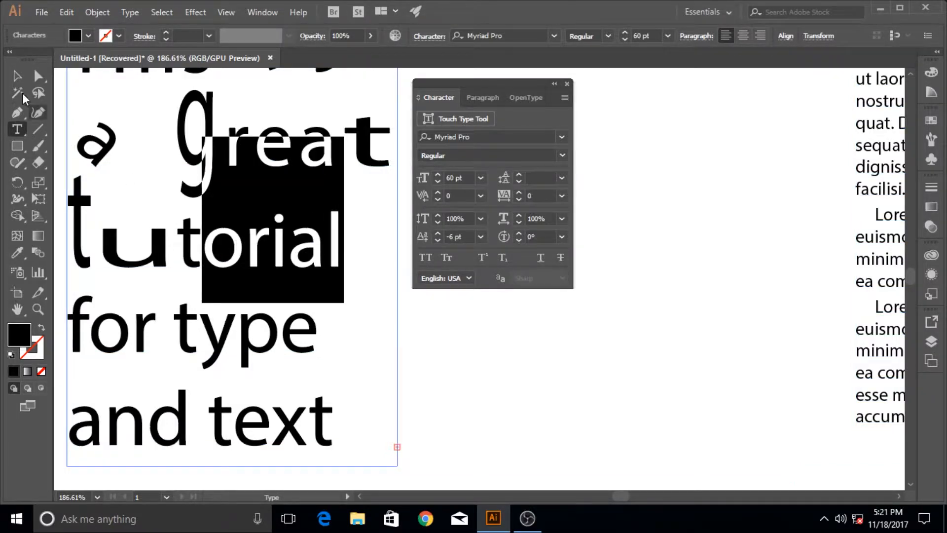
pyautogui.click(437, 233)
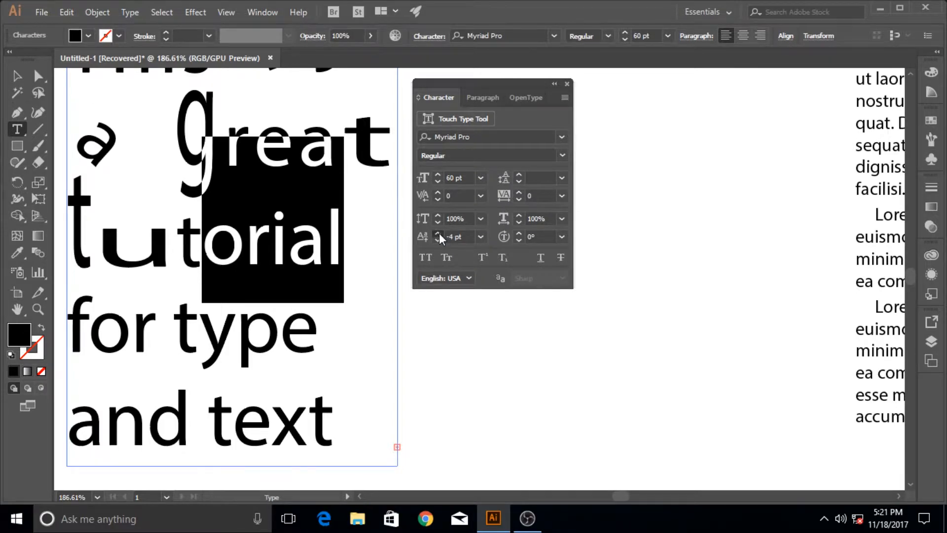
pyautogui.click(11, 82)
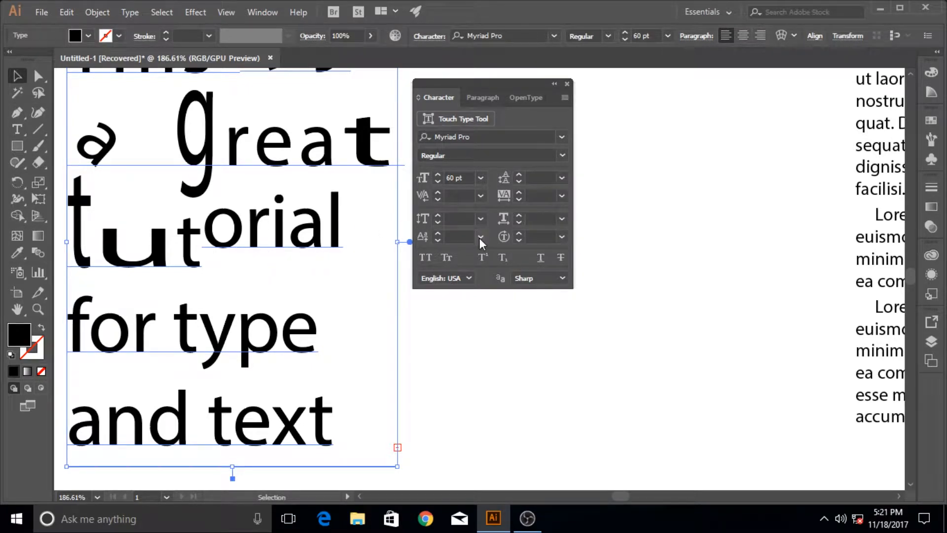
# - Lower the letters "ial" of "tutorial" to a baseline shift of -24 pt
pyautogui.click(17, 130)
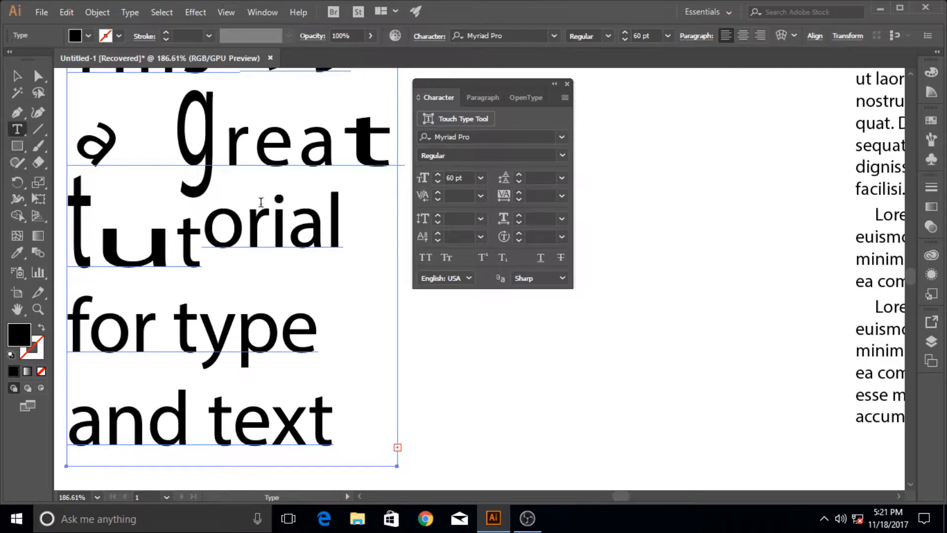
pyautogui.moveTo(348, 226); pyautogui.dragTo(271, 230)
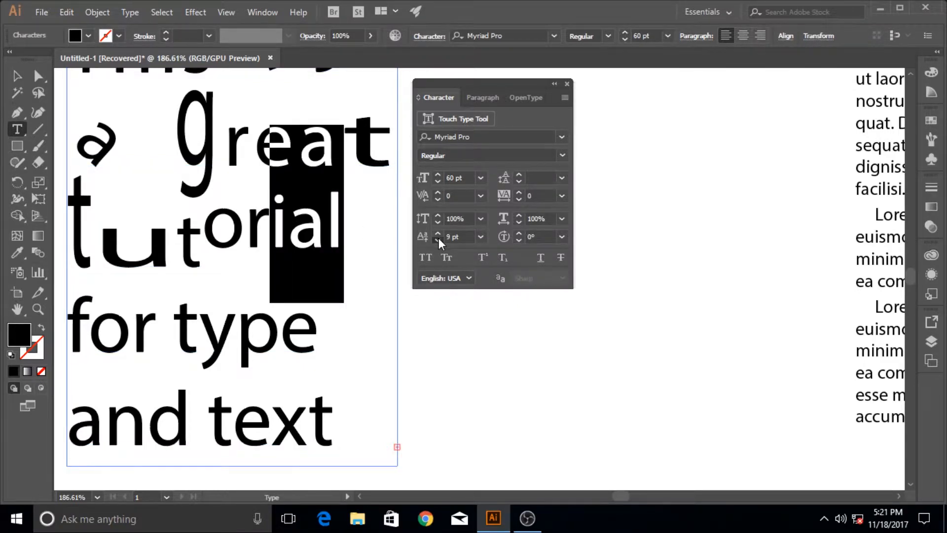
pyautogui.moveTo(438, 239); pyautogui.dragTo(437, 238)
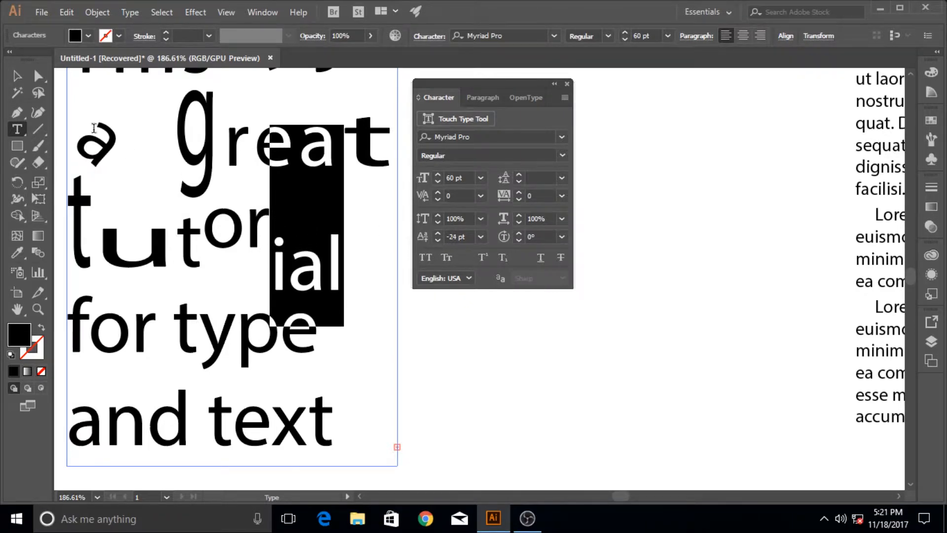
pyautogui.click(16, 75)
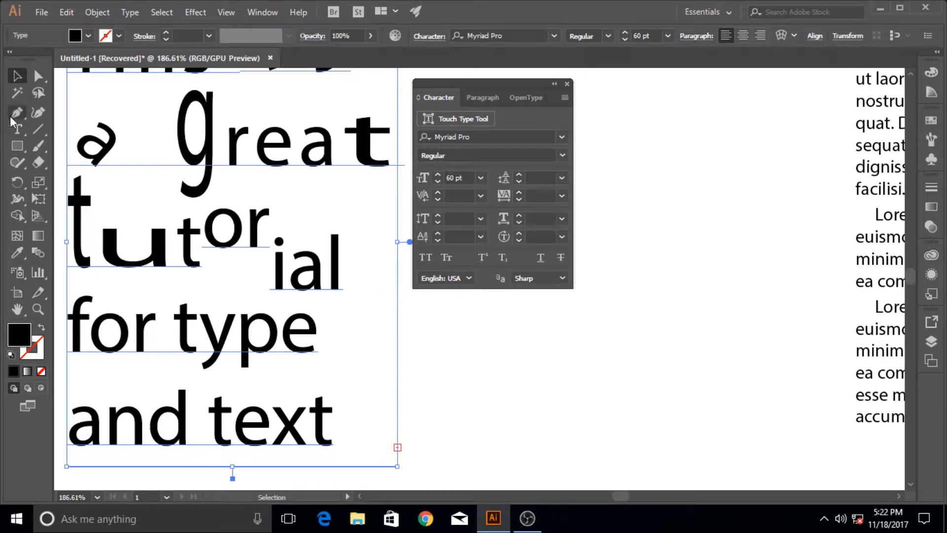
# - Rotate the "t" of the word "type" by 47°
pyautogui.click(15, 134)
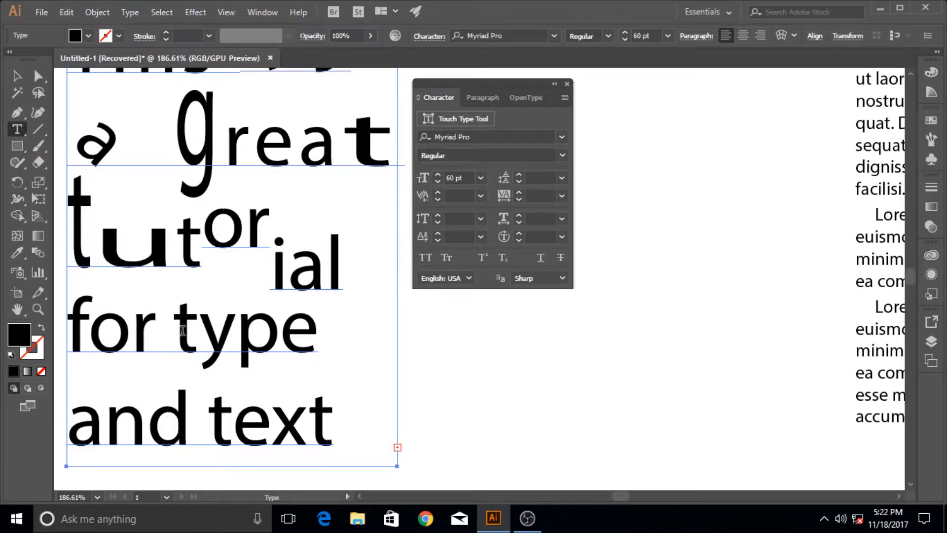
pyautogui.moveTo(173, 330); pyautogui.dragTo(192, 330)
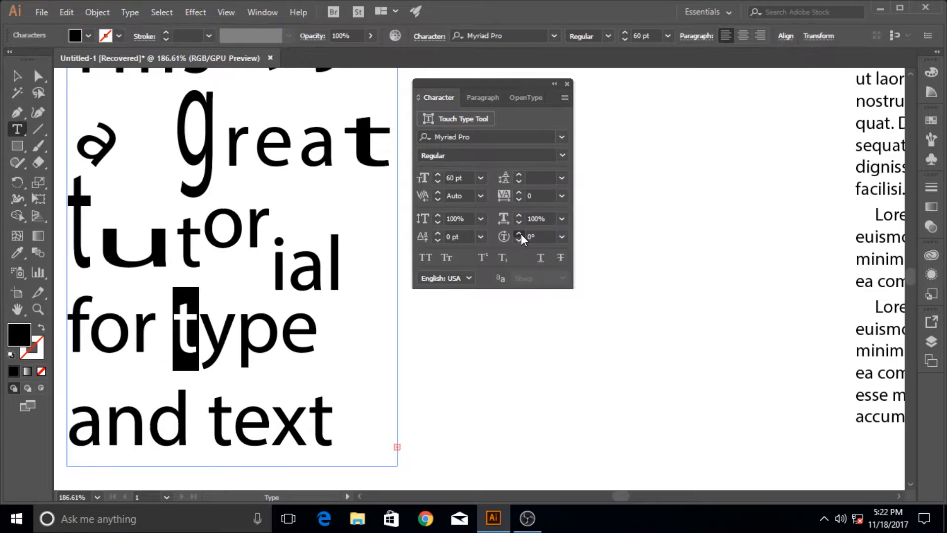
pyautogui.moveTo(521, 234); pyautogui.dragTo(521, 234)
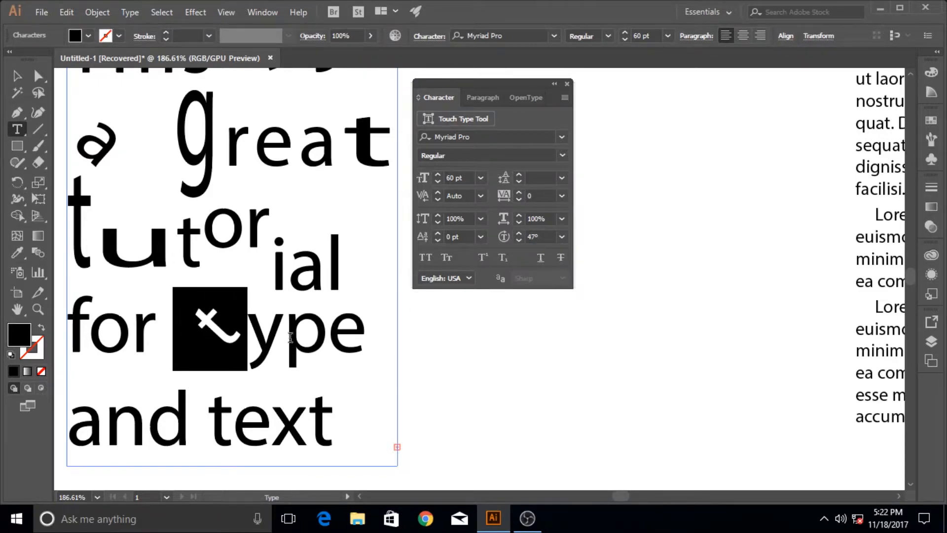
pyautogui.click(256, 338)
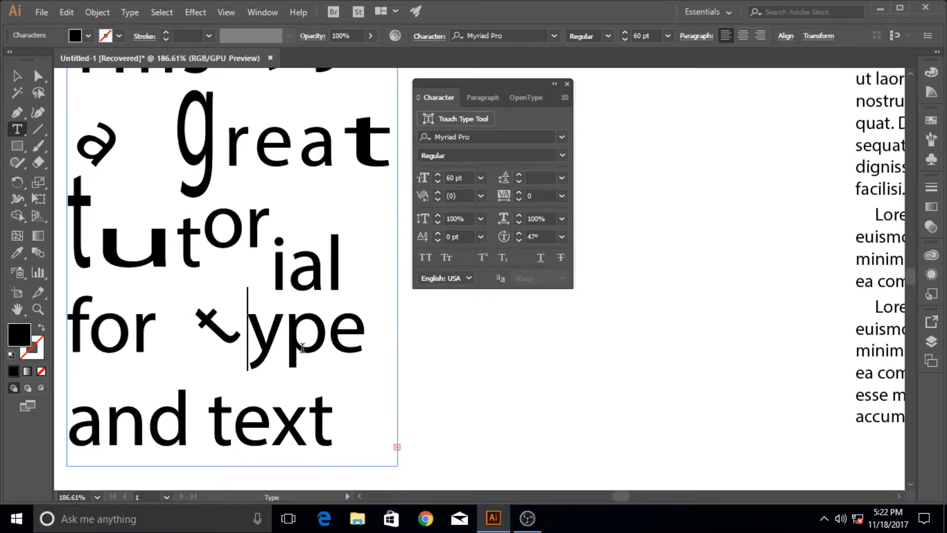
# - Rotate the "e" of the word "type" by -31°
pyautogui.moveTo(328, 340); pyautogui.dragTo(365, 340)
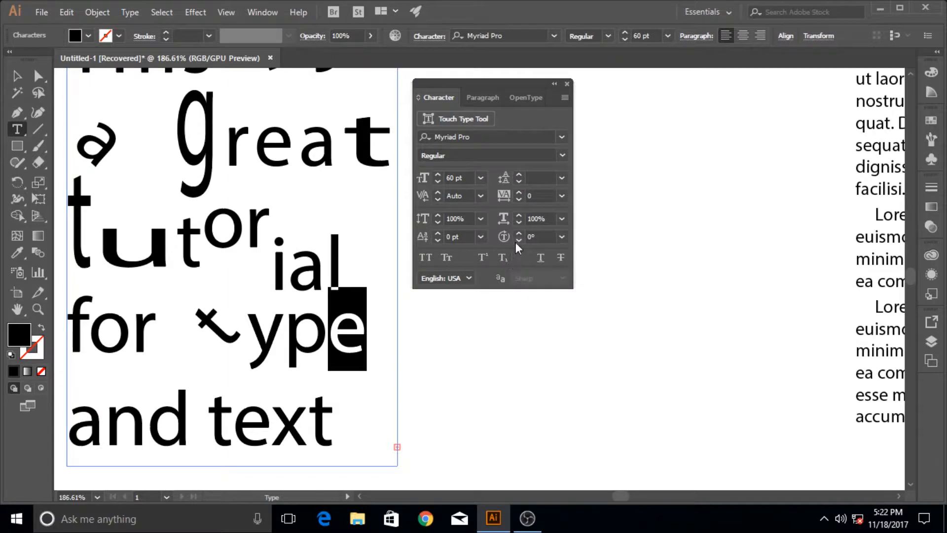
pyautogui.moveTo(516, 242); pyautogui.dragTo(514, 242)
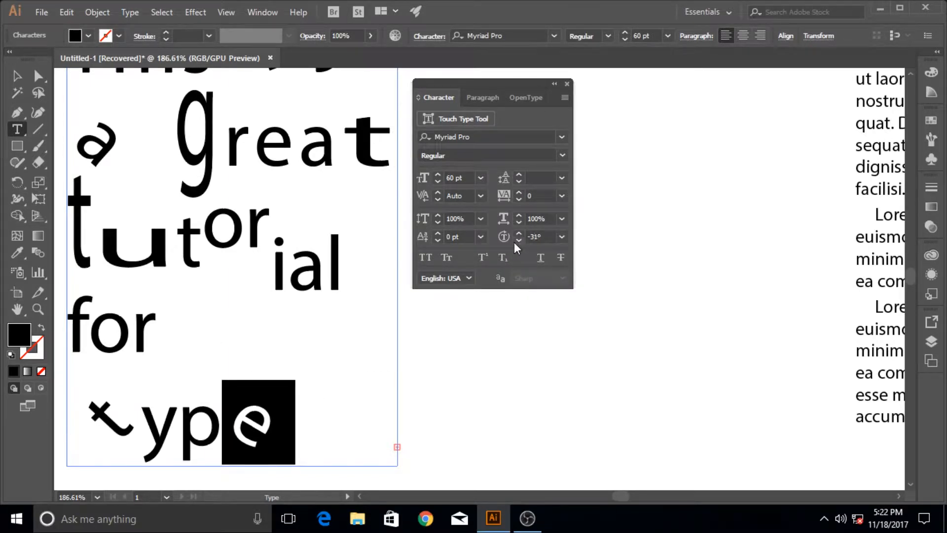
pyautogui.click(195, 332)
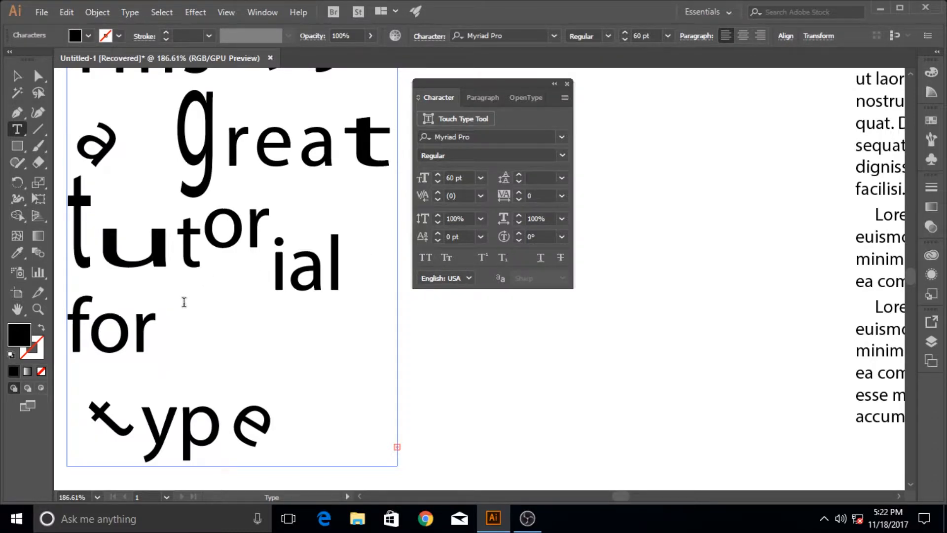
# - Try All Caps and Small Caps on the word "for" and return it to normal lowercase
pyautogui.moveTo(156, 327); pyautogui.dragTo(73, 333)
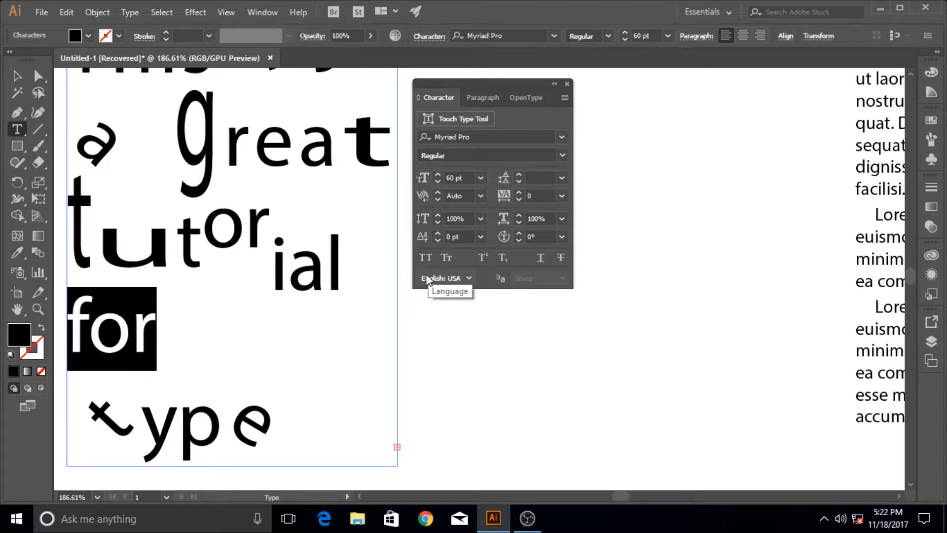
pyautogui.click(425, 259)
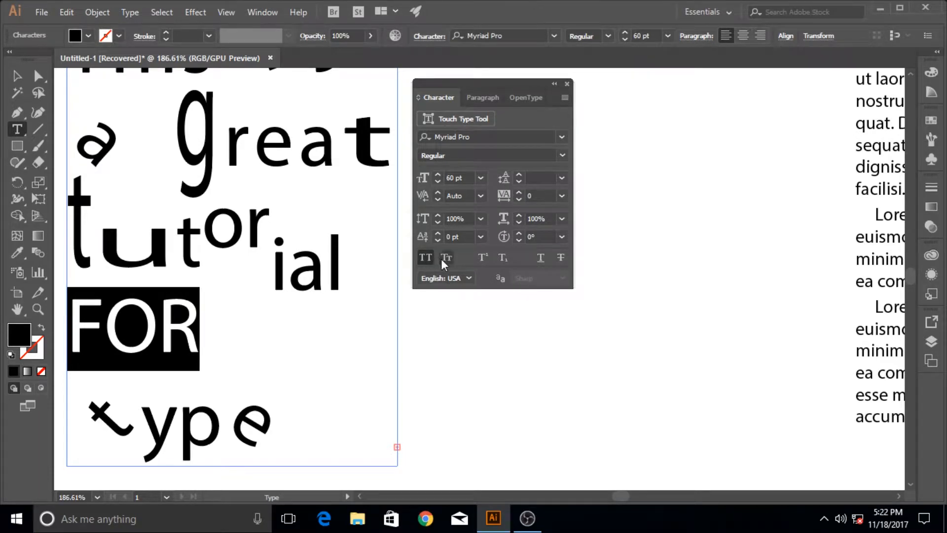
pyautogui.click(444, 259)
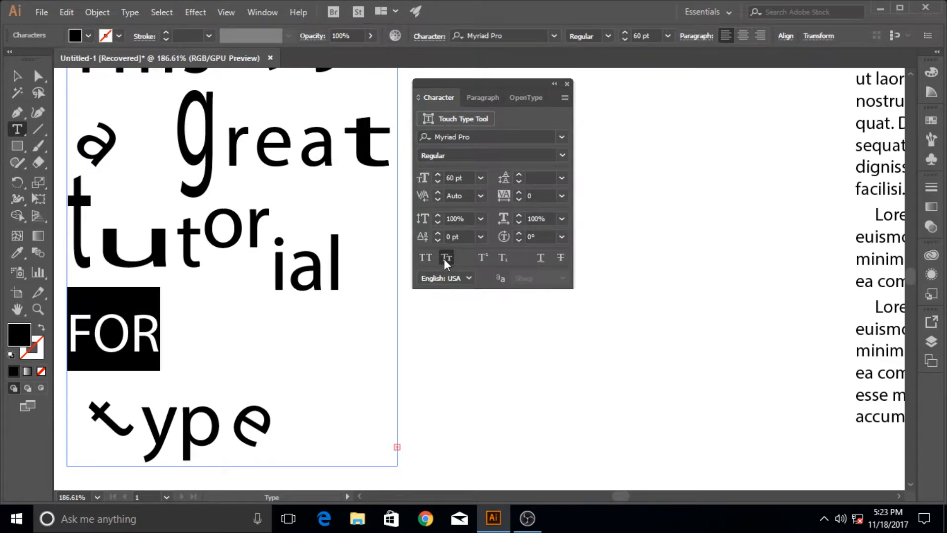
pyautogui.click(444, 258)
pyautogui.click(444, 259)
pyautogui.click(444, 258)
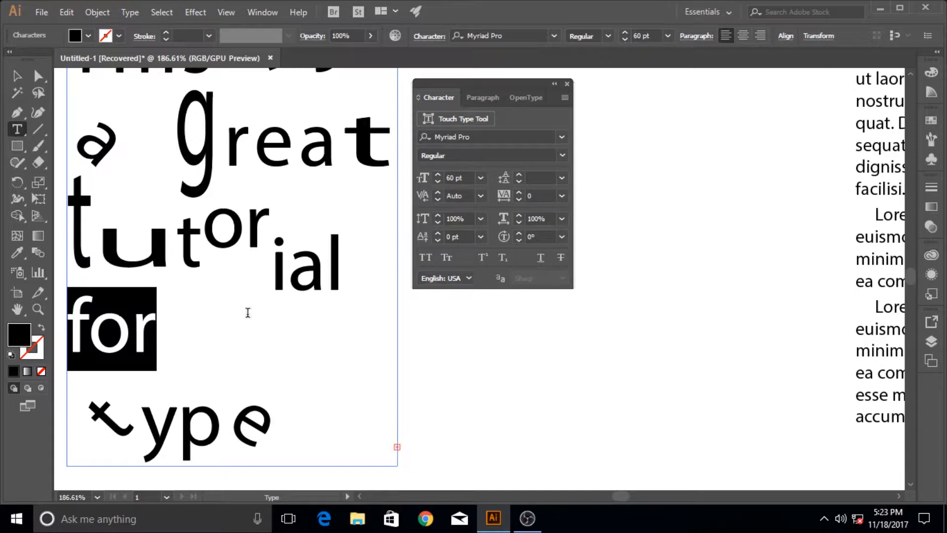
# - Try Superscript on the word "for" and Subscript on the whole heading text frame, leaving both off
pyautogui.click(484, 258)
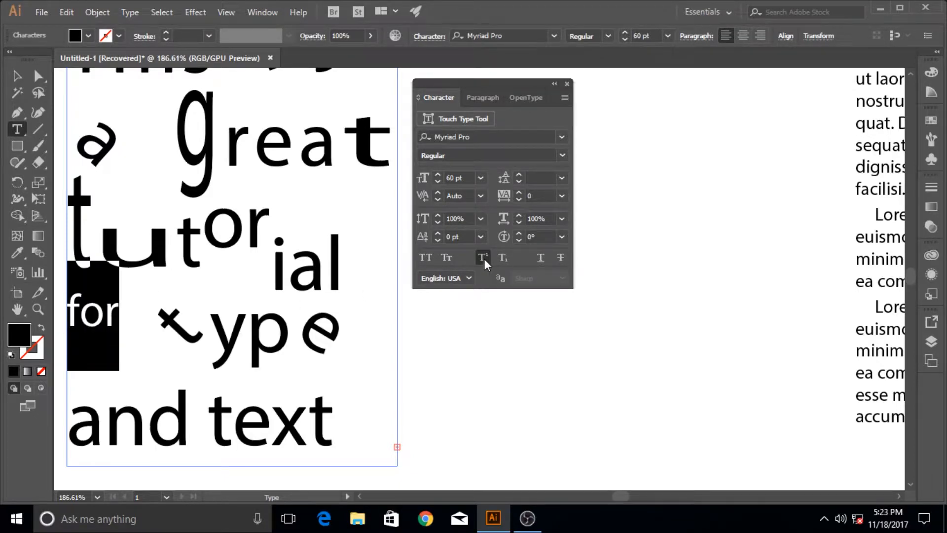
pyautogui.click(142, 315)
pyautogui.click(16, 76)
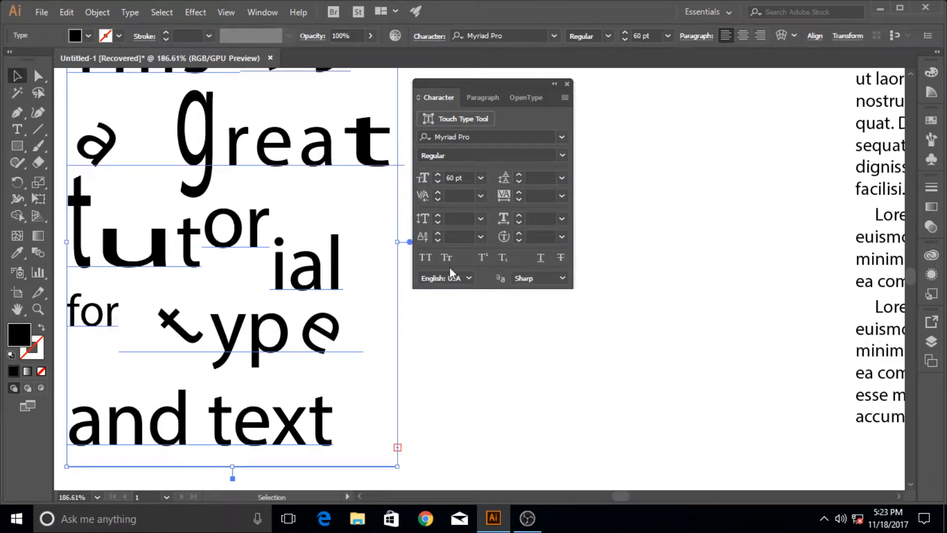
pyautogui.click(505, 258)
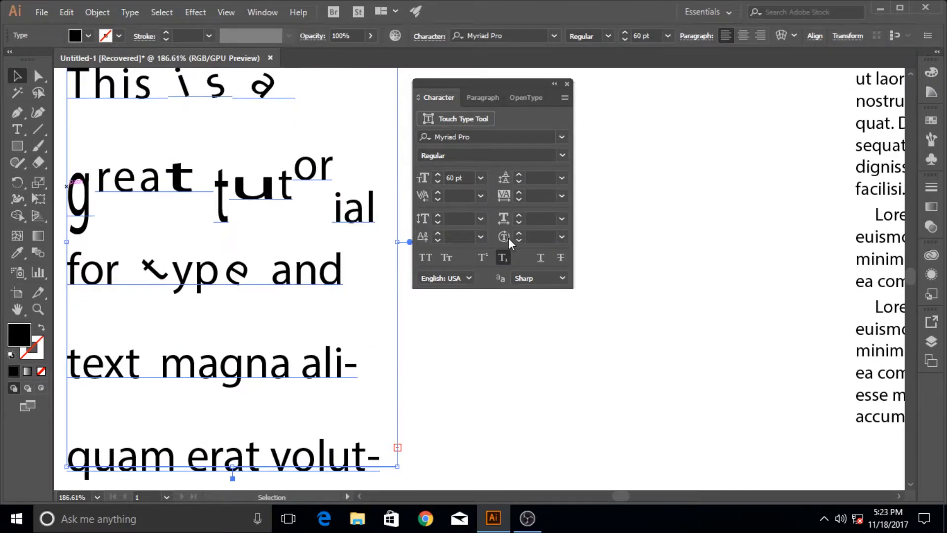
pyautogui.click(507, 255)
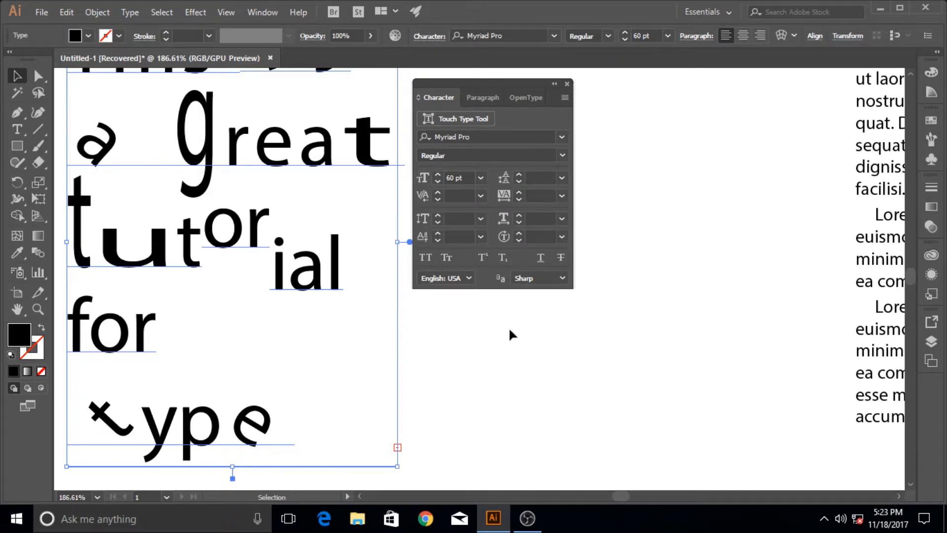
pyautogui.click(469, 279)
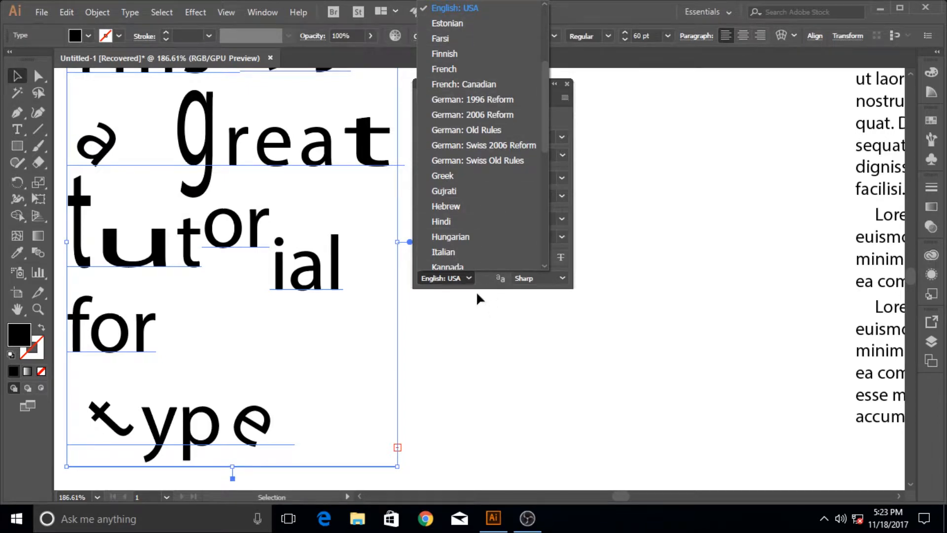
pyautogui.click(471, 282)
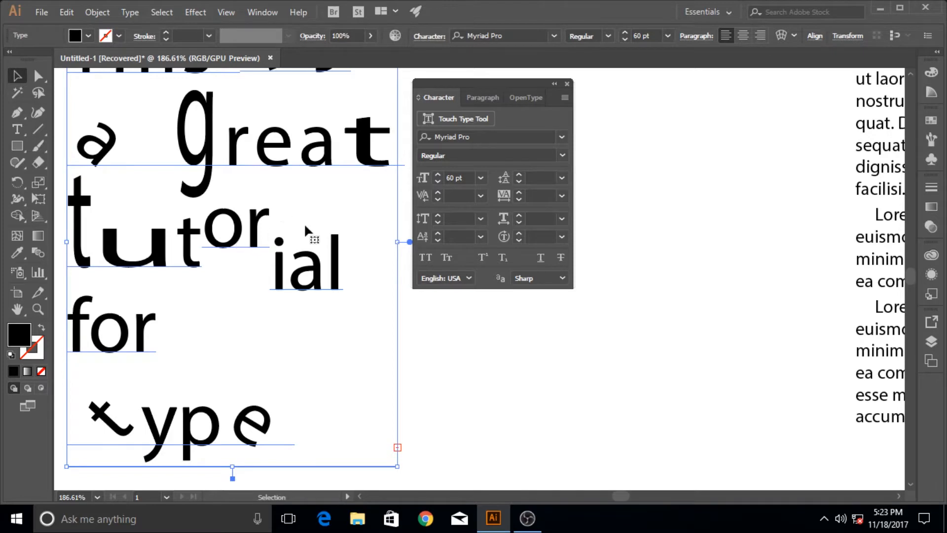
# - Show the paragraph options, move them clear of the text and select the Lorem ipsum text block
pyautogui.click(476, 96)
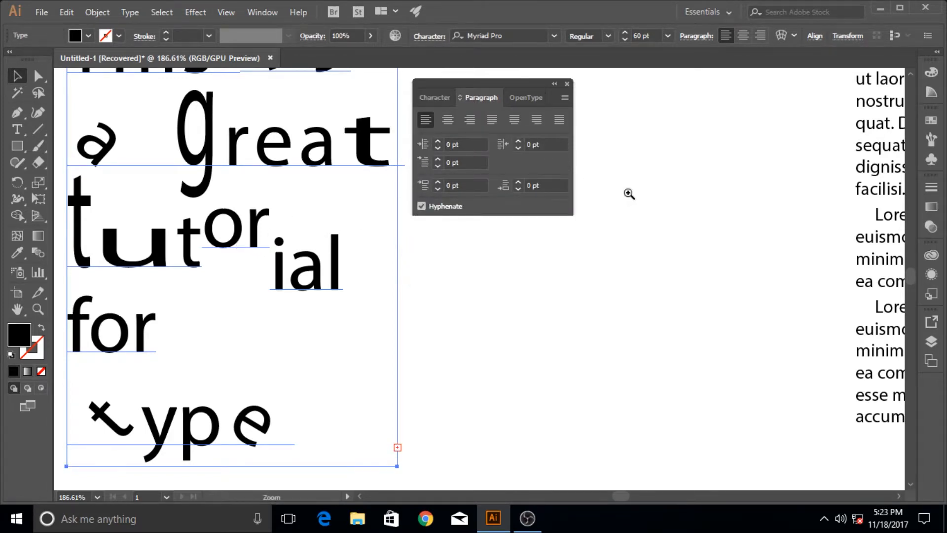
pyautogui.moveTo(628, 195); pyautogui.dragTo(509, 218)
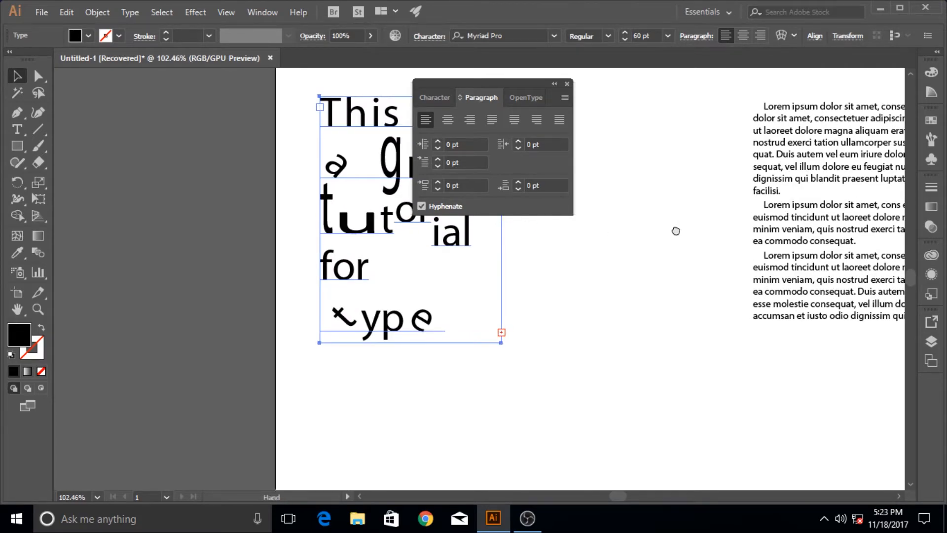
pyautogui.moveTo(674, 228); pyautogui.dragTo(246, 287)
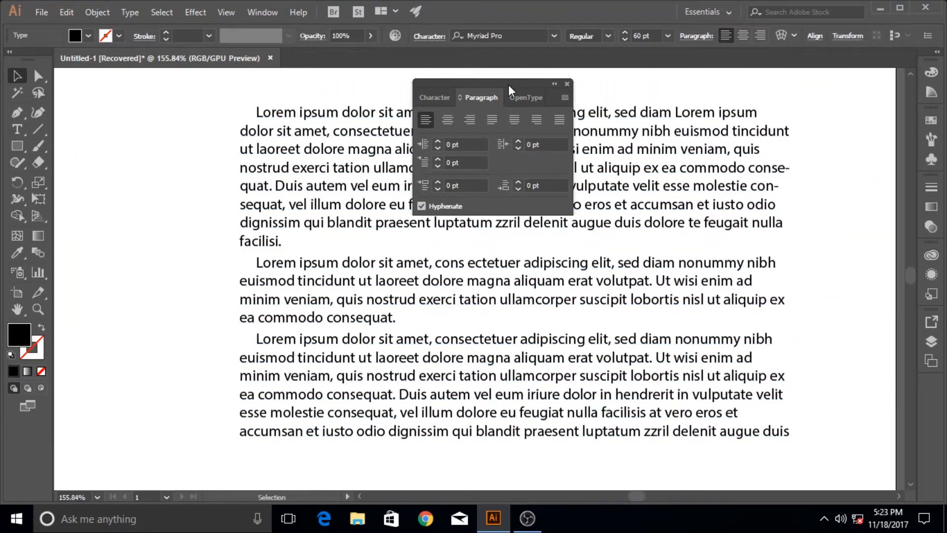
pyautogui.moveTo(508, 85); pyautogui.dragTo(848, 81)
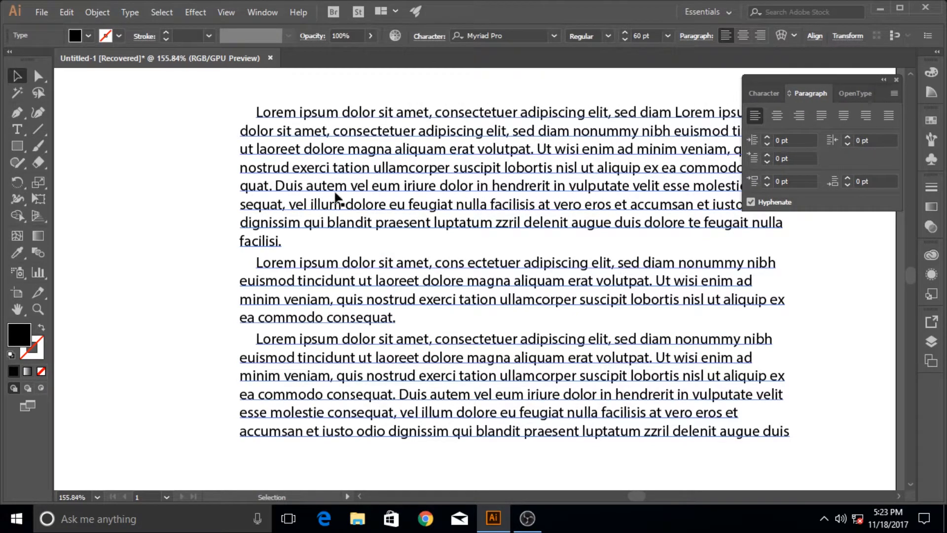
pyautogui.click(552, 133)
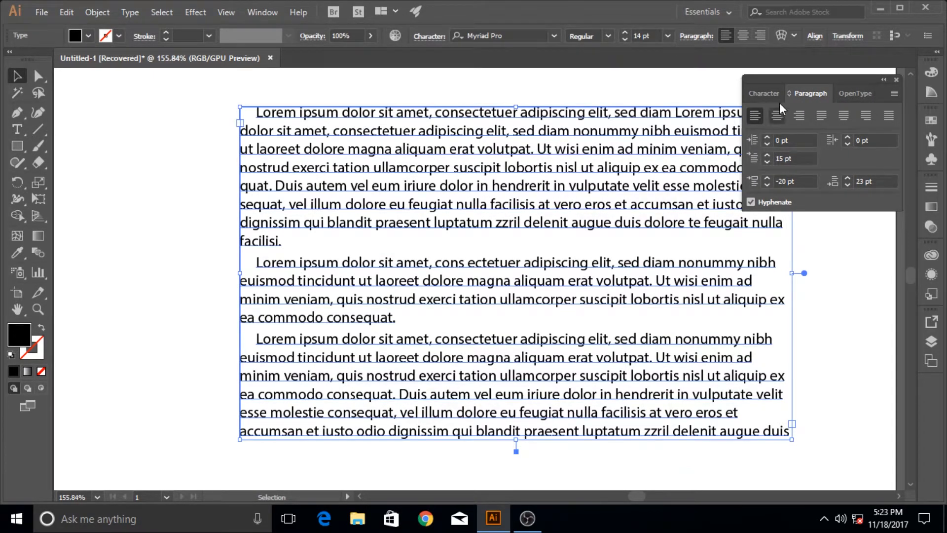
pyautogui.moveTo(819, 75); pyautogui.dragTo(825, 68)
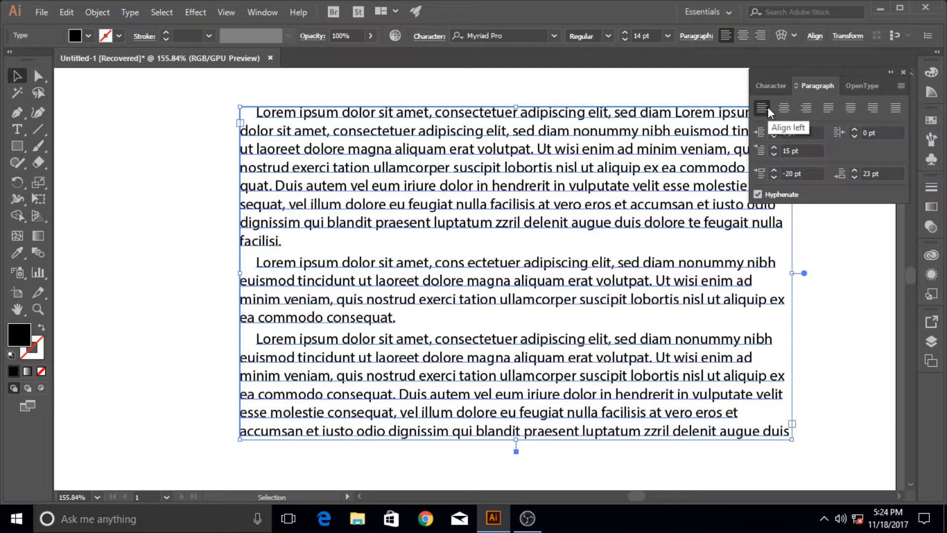
# - Try centre and right alignment on the Lorem ipsum block, and justify it with the last line aligned left
pyautogui.click(784, 107)
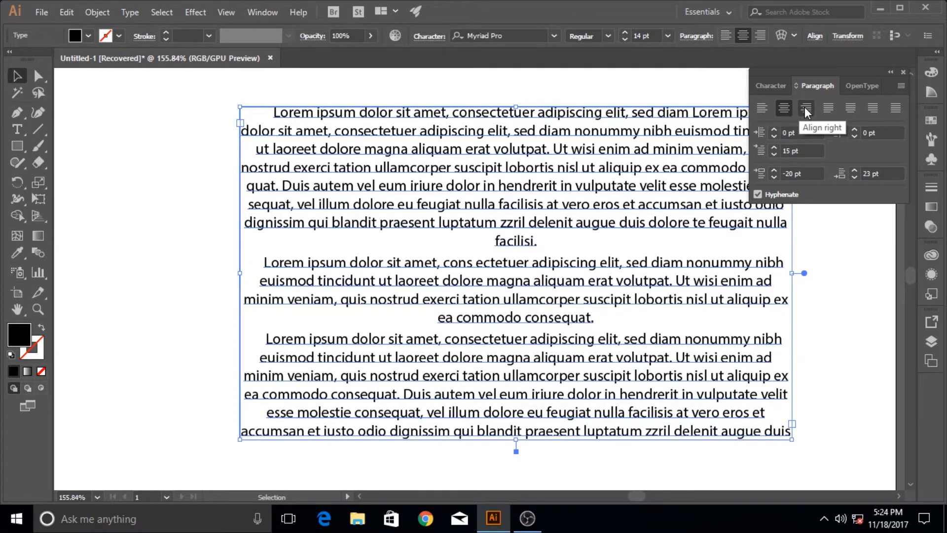
pyautogui.click(806, 109)
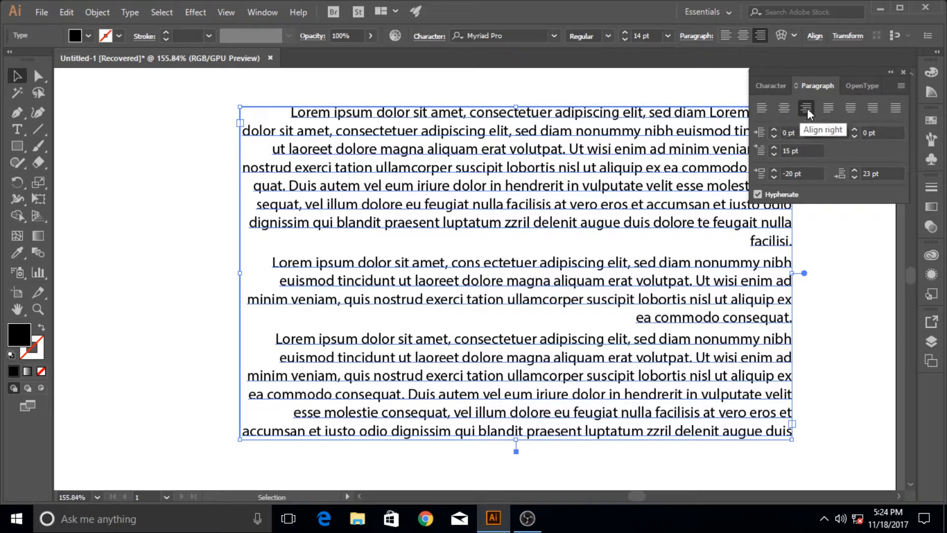
pyautogui.click(828, 109)
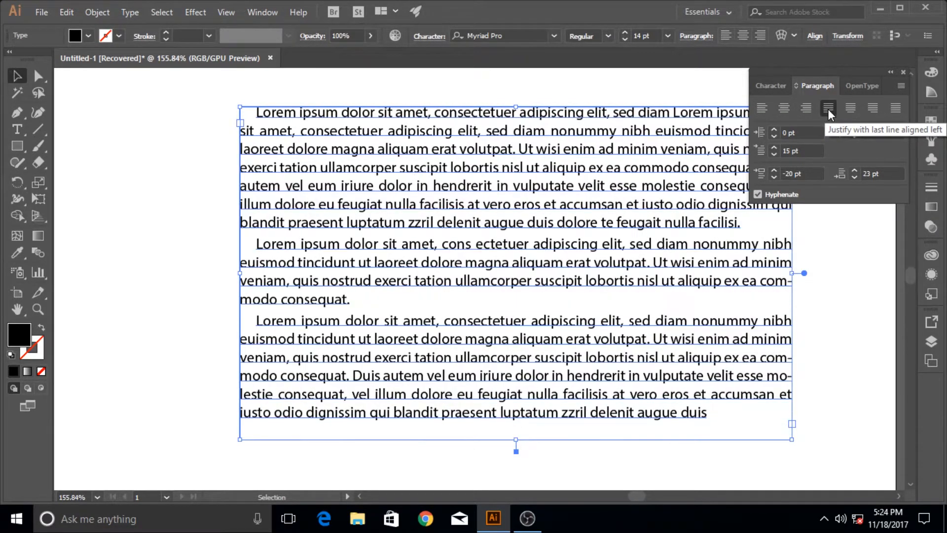
# - Try justifying the Lorem ipsum block with the last line centred, with the last line aligned right, and with all lines justified
pyautogui.click(851, 109)
pyautogui.click(870, 110)
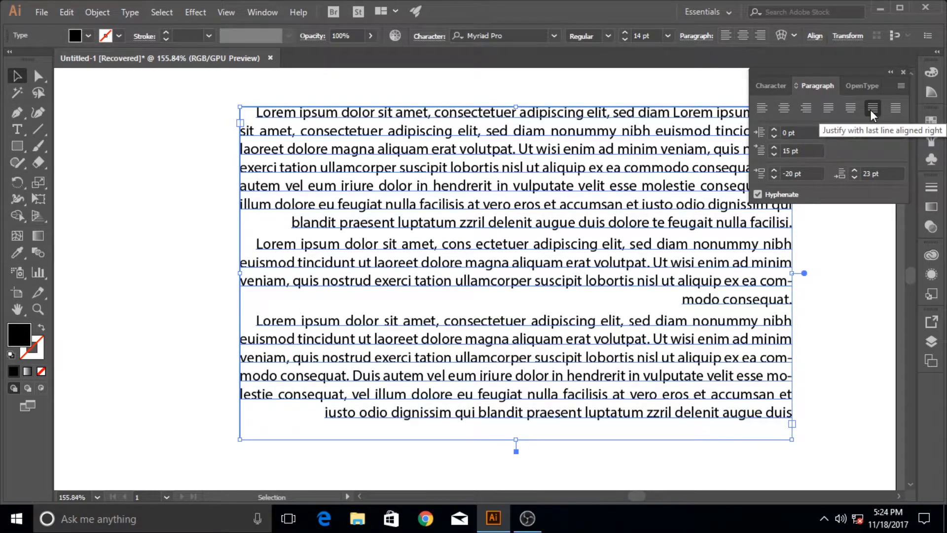
pyautogui.click(899, 113)
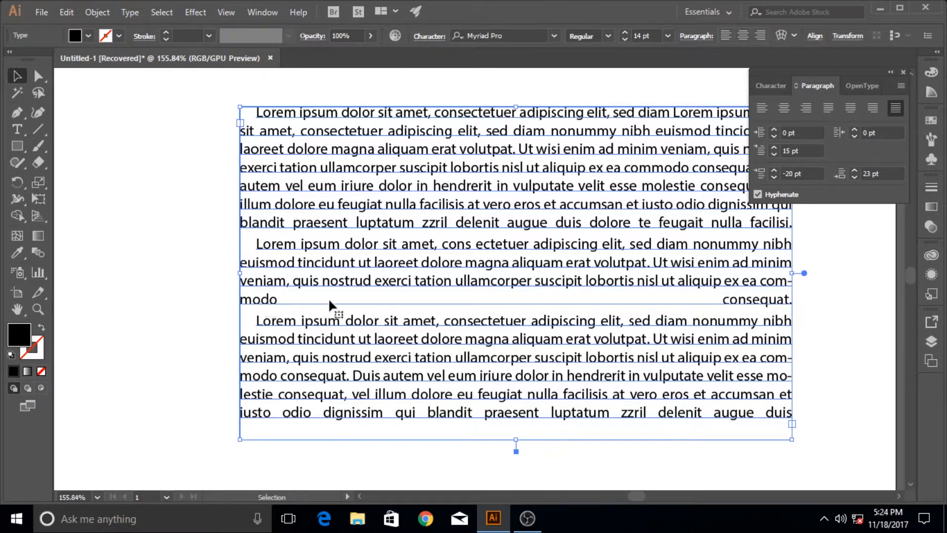
# - Align the Lorem ipsum block left
pyautogui.click(190, 298)
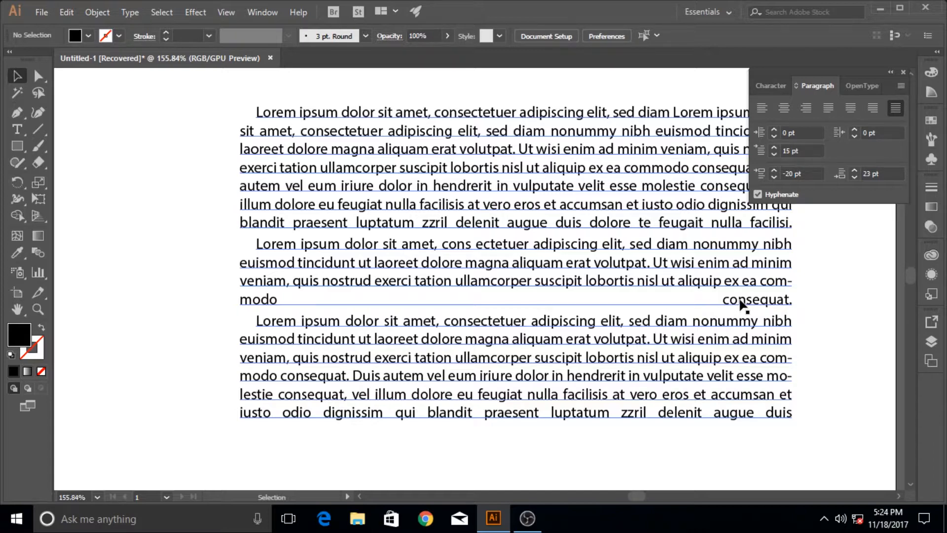
pyautogui.hotkey('ctrl', 'a')
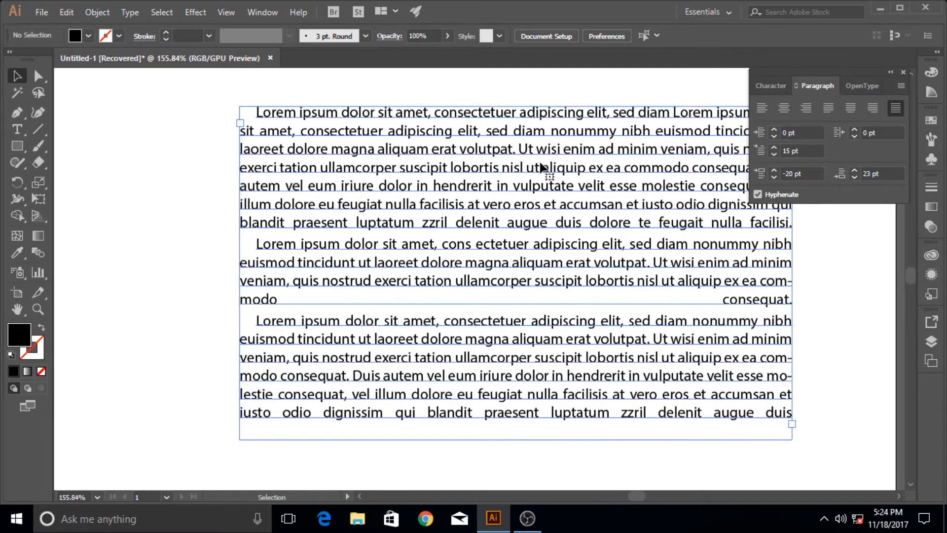
pyautogui.click(762, 108)
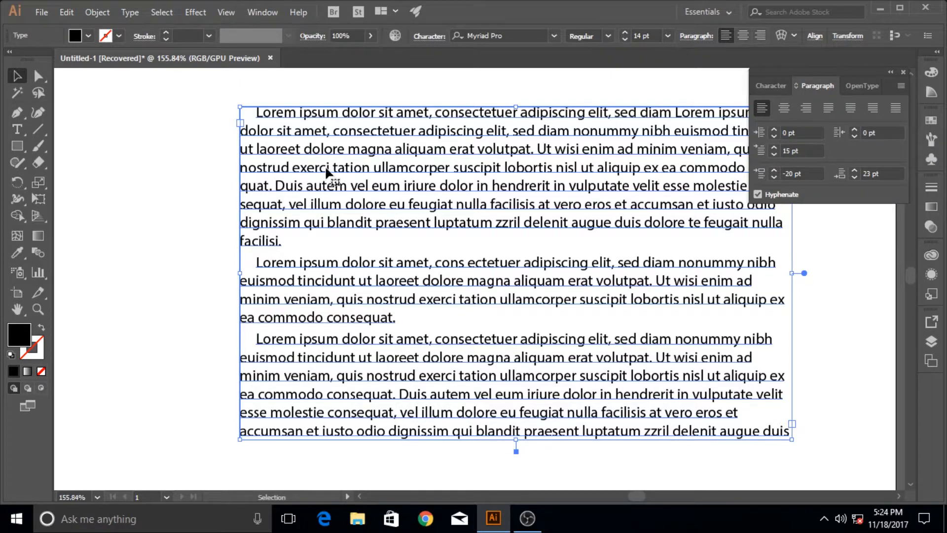
# - Try a left indent of 18 pt and a right indent of 30 pt on the Lorem ipsum block, and reduce the left indent to 4 pt
pyautogui.click(774, 131)
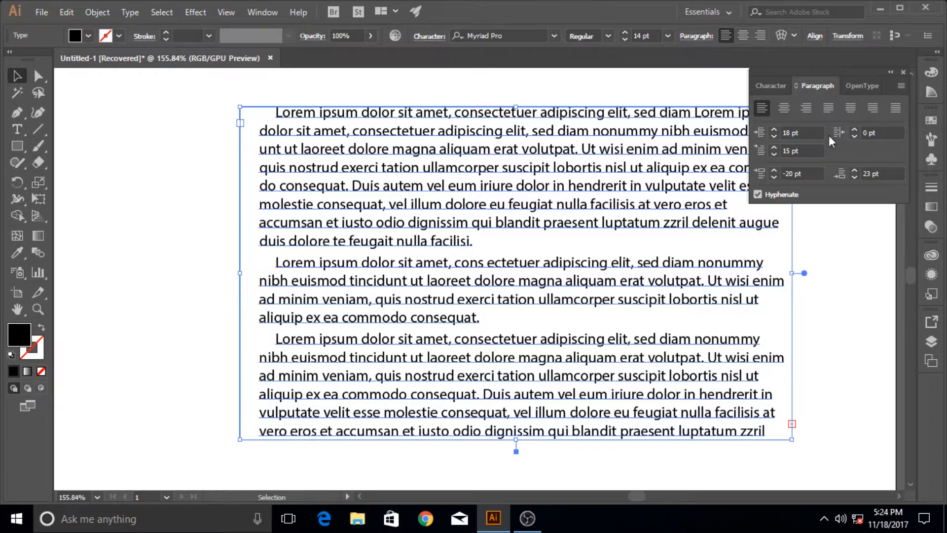
pyautogui.click(853, 129)
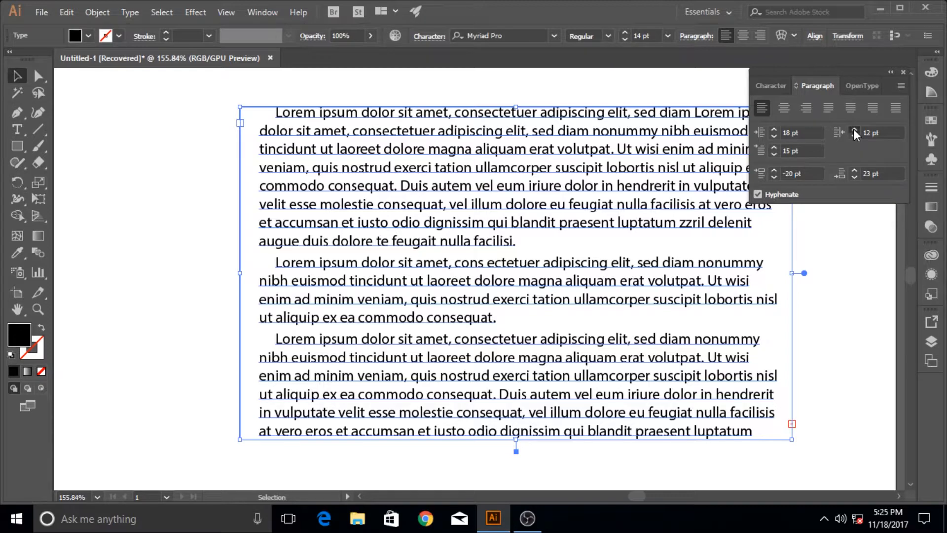
pyautogui.click(854, 129)
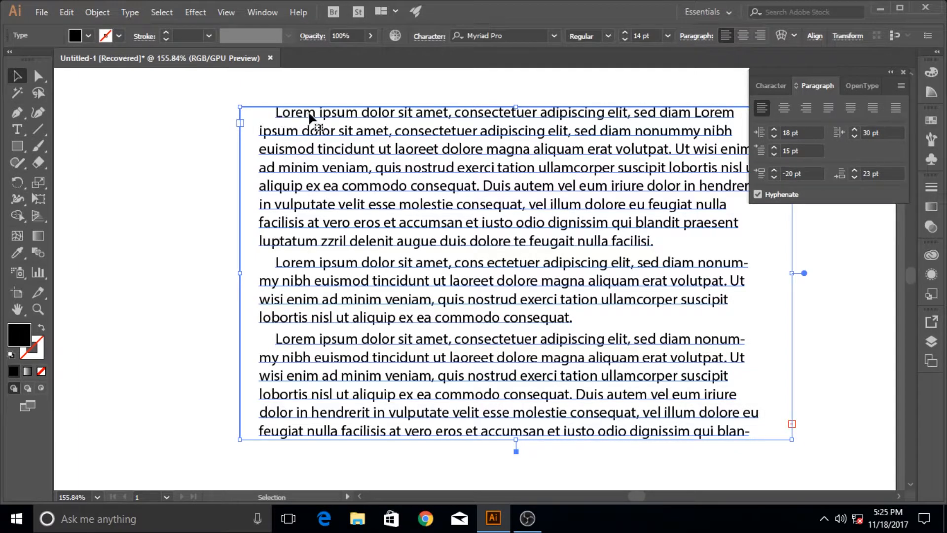
pyautogui.click(774, 137)
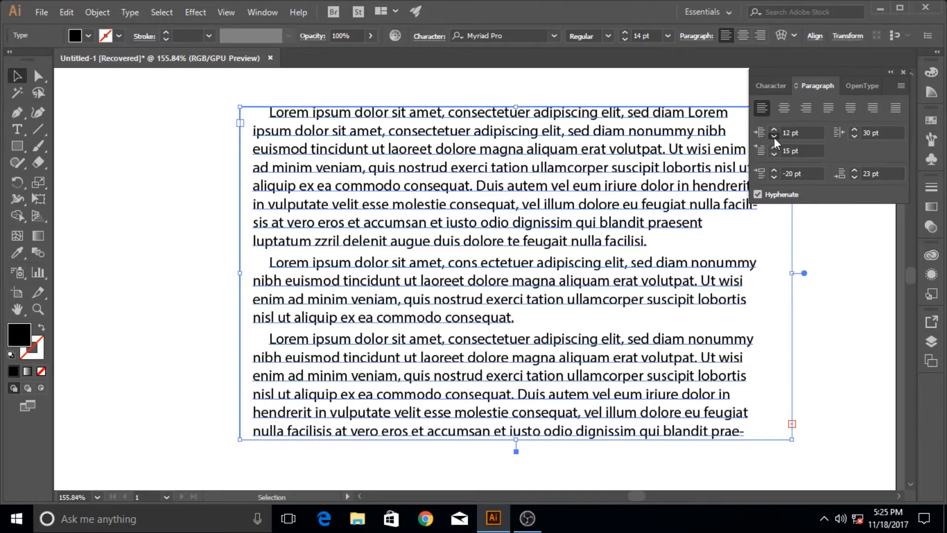
pyautogui.click(774, 137)
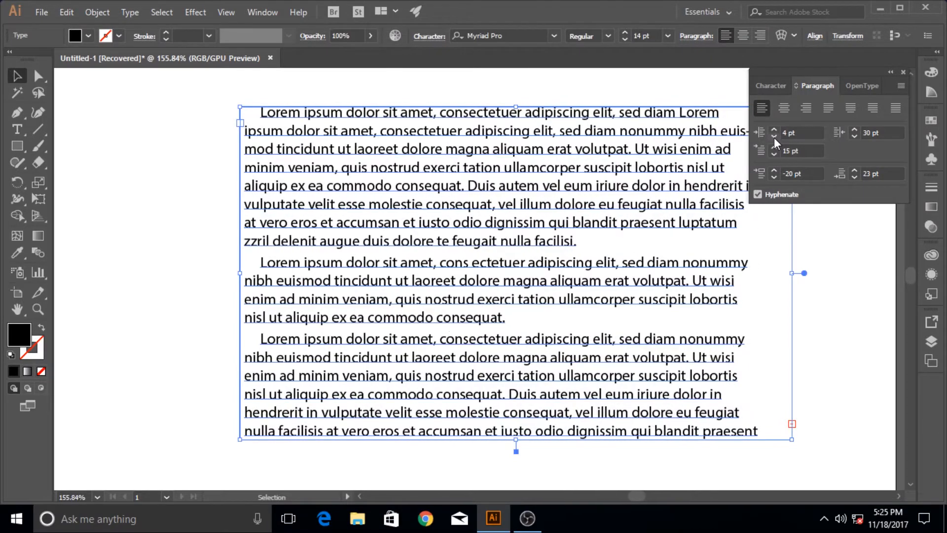
# - Reset the right and left indents of the Lorem ipsum block to 0 pt and deselect it
pyautogui.click(854, 136)
pyautogui.click(880, 132)
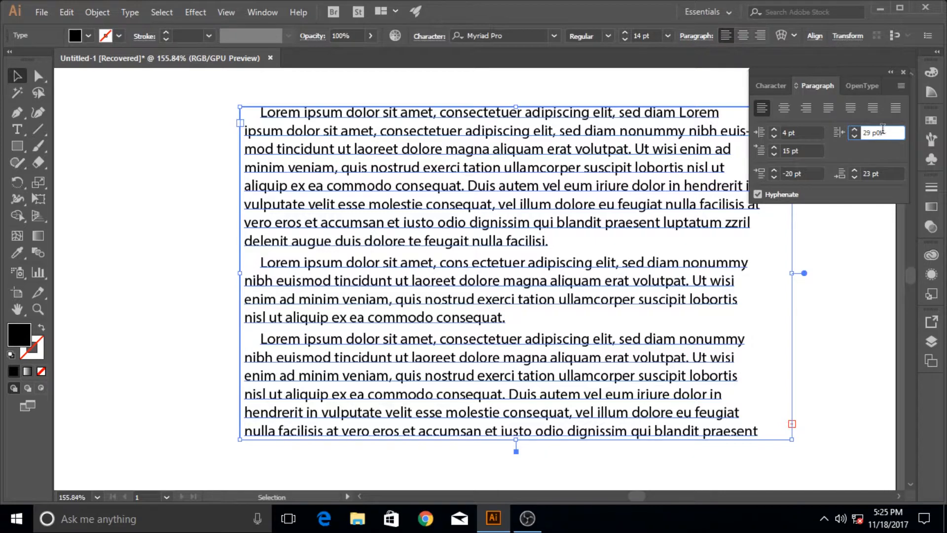
pyautogui.moveTo(886, 133); pyautogui.dragTo(863, 132)
pyautogui.write('0')
pyautogui.press('Return')
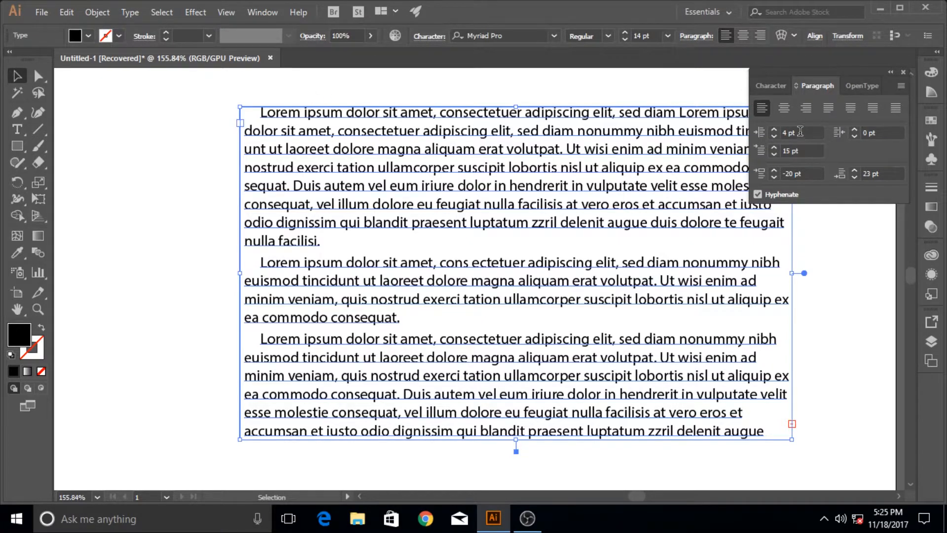
pyautogui.moveTo(802, 133); pyautogui.dragTo(773, 132)
pyautogui.write('0')
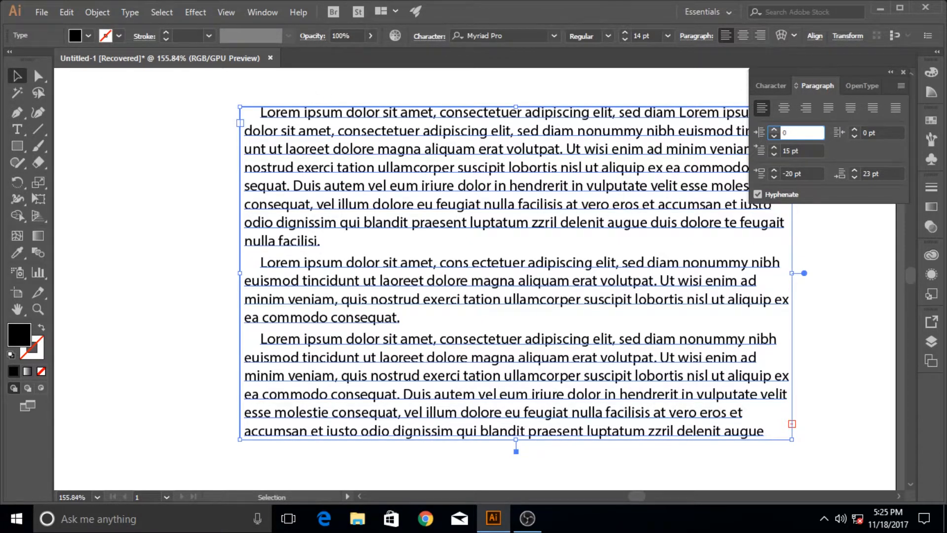
pyautogui.press('Return')
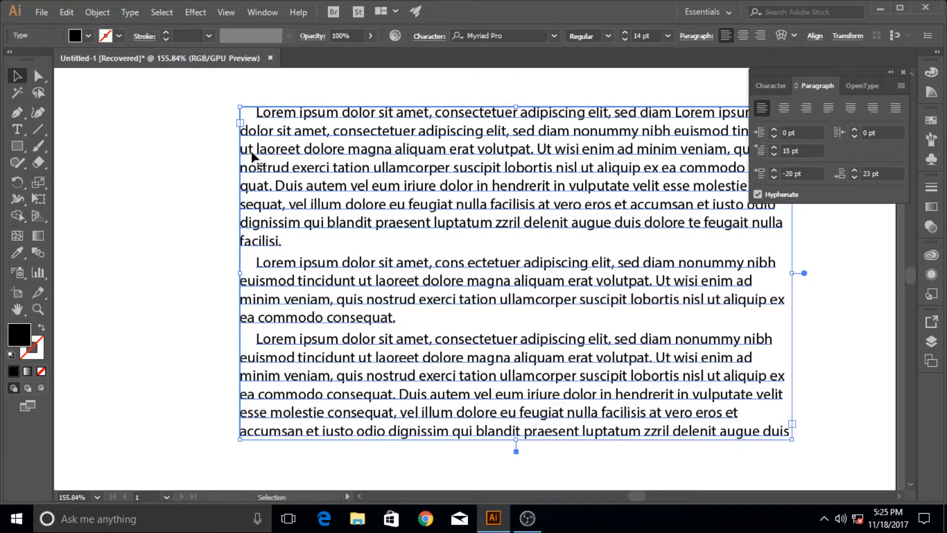
pyautogui.click(218, 237)
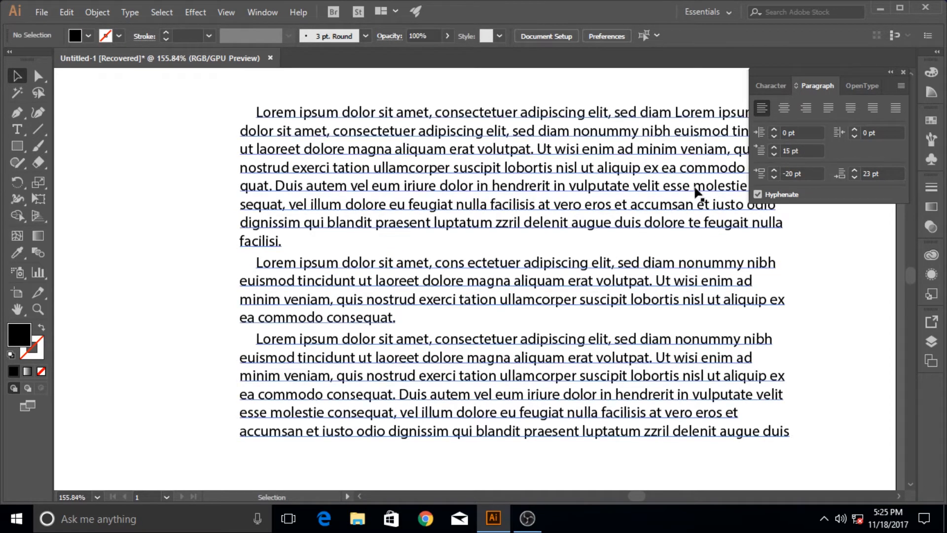
# - Try a first-line indent of 30 pt on the Lorem ipsum block and reduce it to 16 pt
pyautogui.click(348, 189)
pyautogui.click(774, 148)
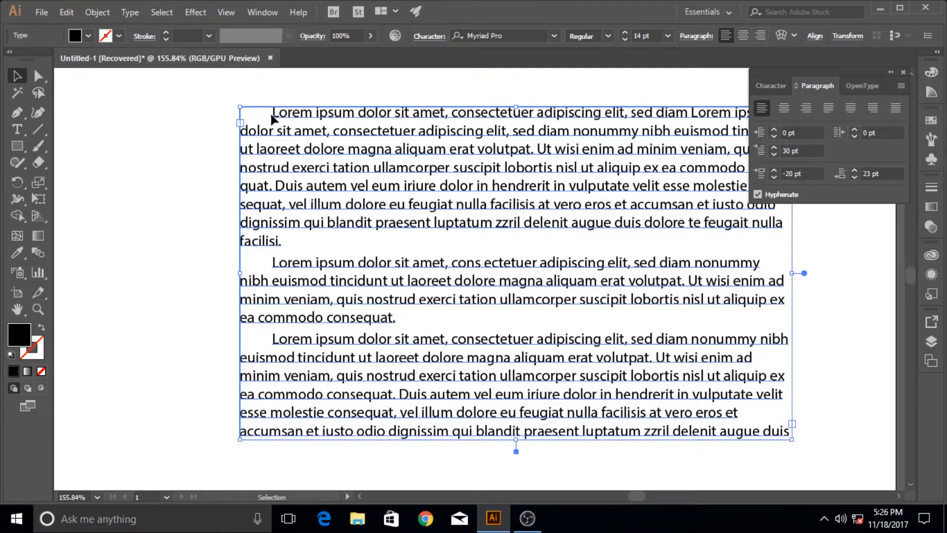
pyautogui.click(774, 155)
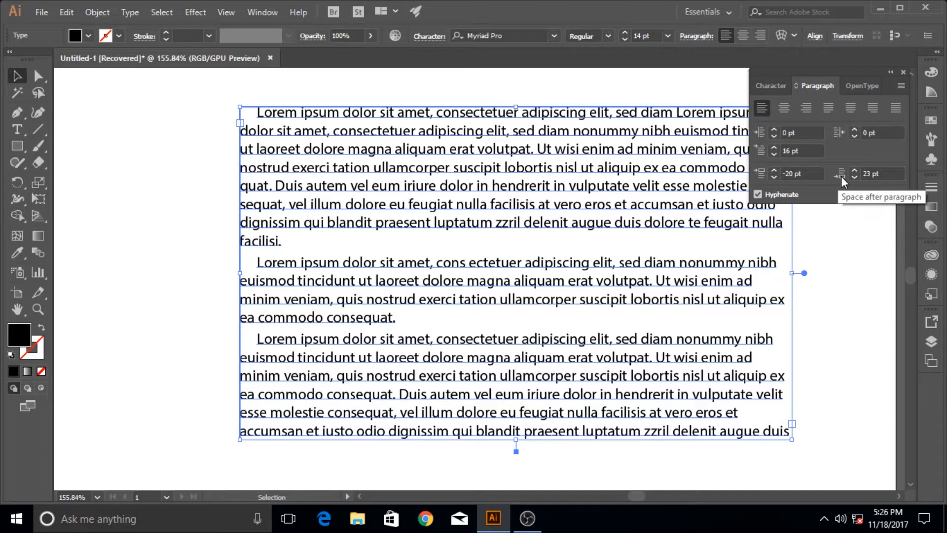
# - Set the Lorem ipsum block's space before paragraph to -1 pt and its space after paragraph to 9 pt, trying 38 pt first
pyautogui.click(773, 170)
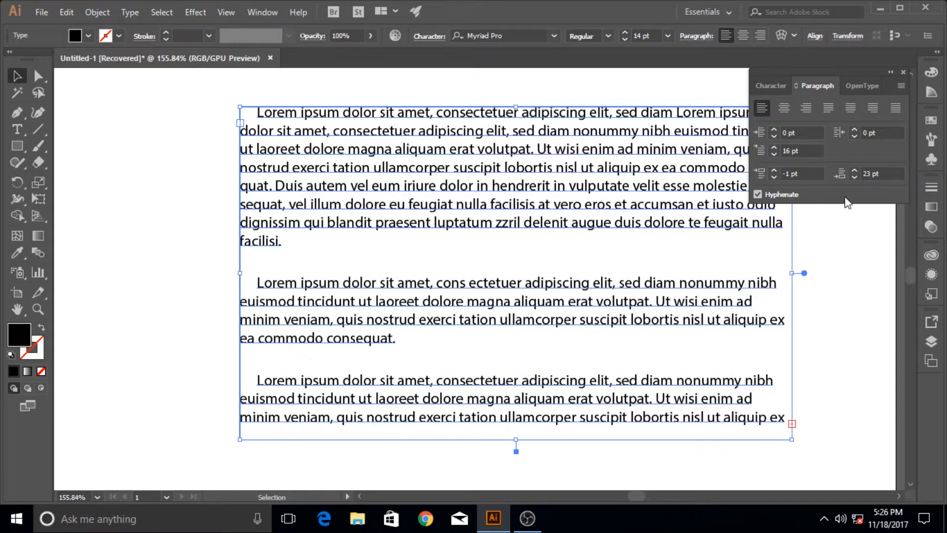
pyautogui.click(854, 170)
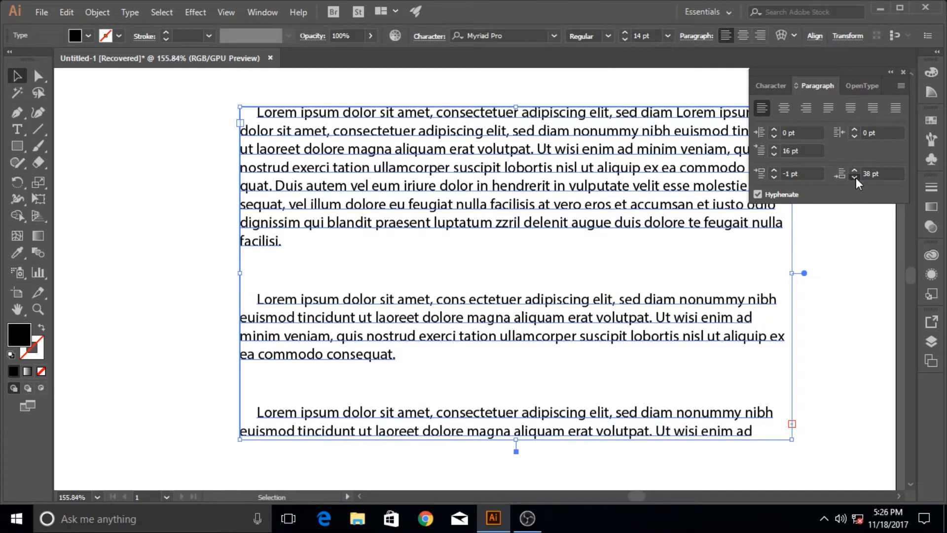
pyautogui.click(854, 177)
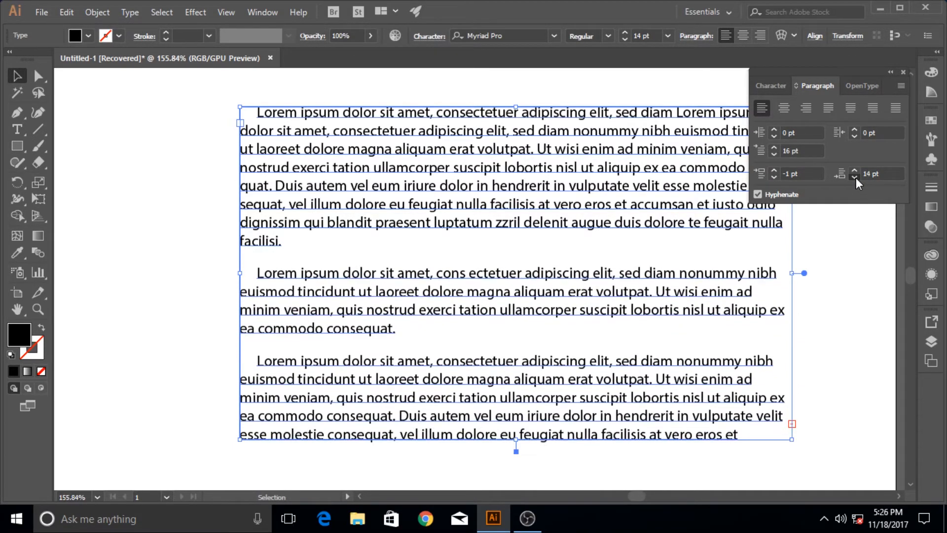
pyautogui.click(854, 177)
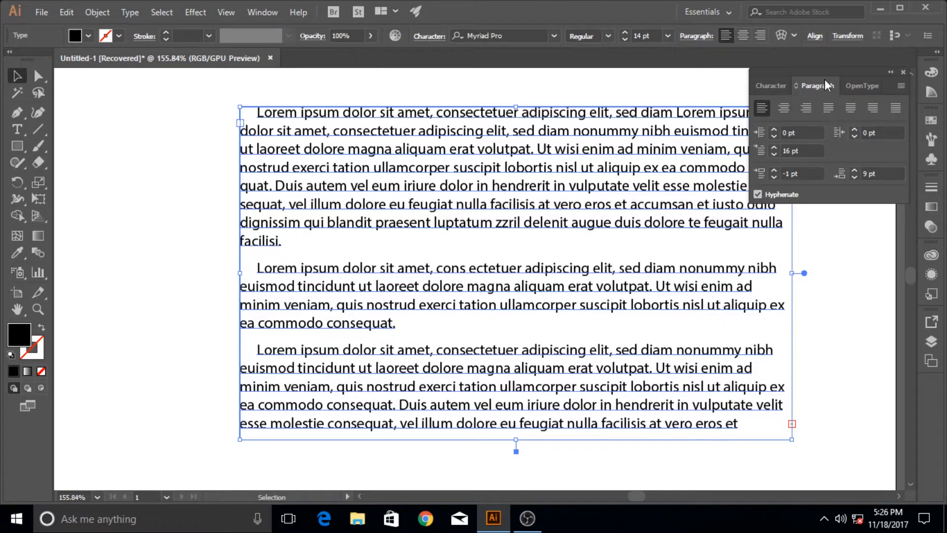
# - Move the paragraph options clear of the text, and turn hyphenation off and back on for the Lorem ipsum block
pyautogui.moveTo(831, 72); pyautogui.dragTo(165, 90)
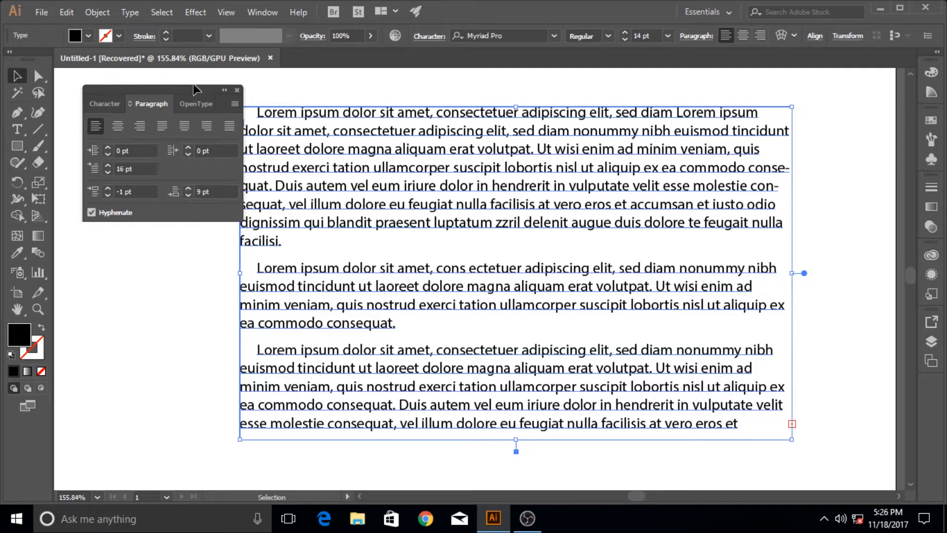
pyautogui.moveTo(191, 93); pyautogui.dragTo(173, 80)
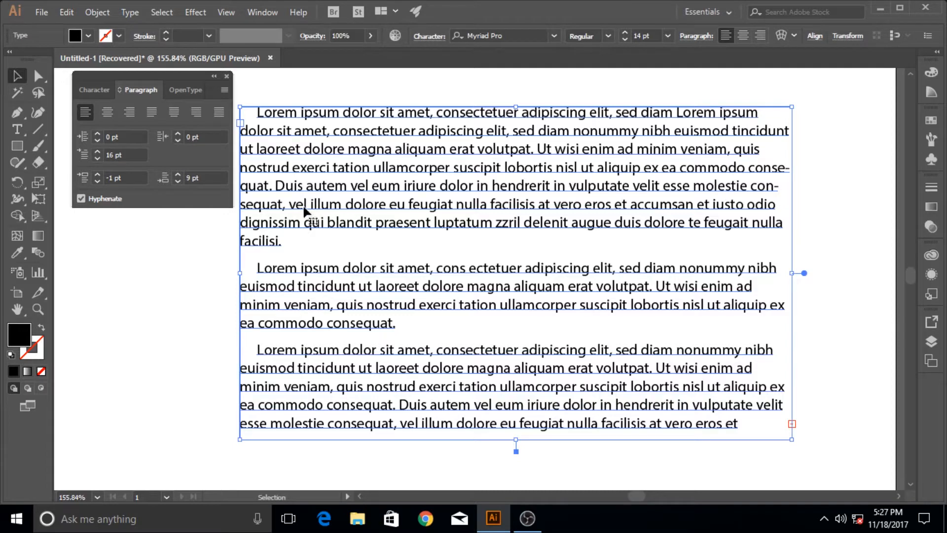
pyautogui.click(81, 199)
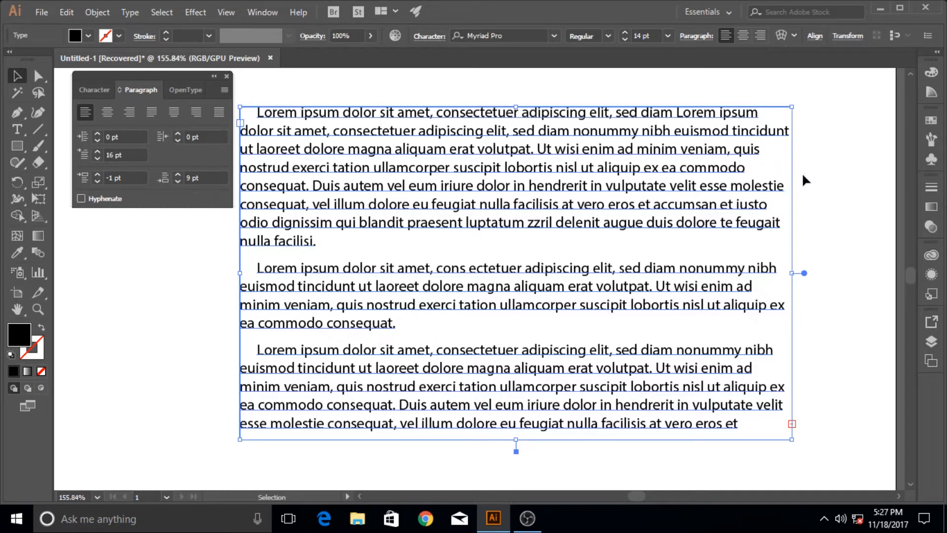
pyautogui.click(81, 198)
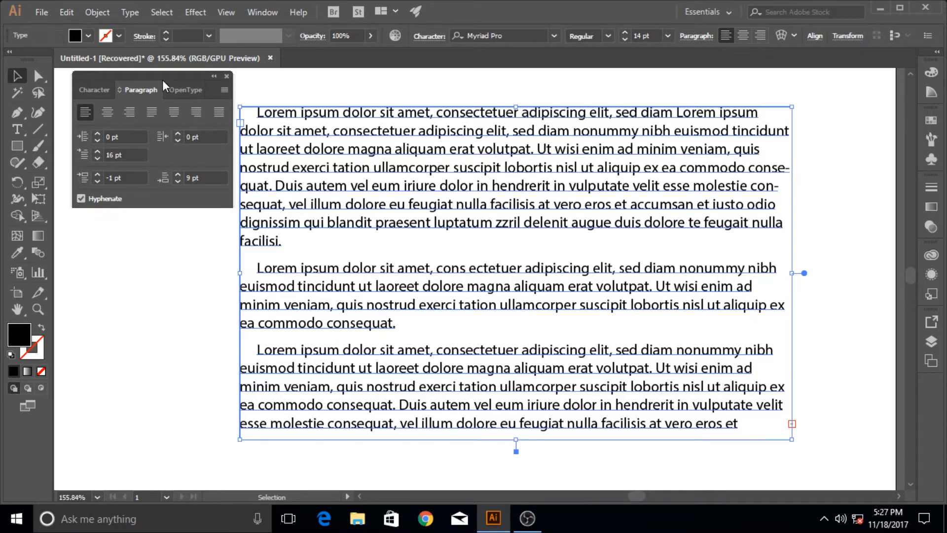
# - Show the character formatting options again, move them aside and close the floating type options
pyautogui.moveTo(154, 73); pyautogui.dragTo(779, 79)
pyautogui.click(714, 96)
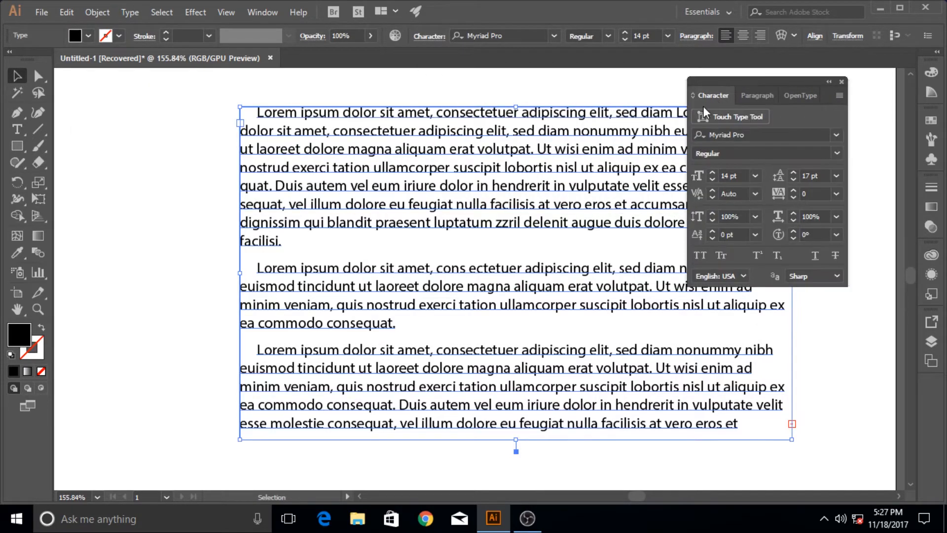
pyautogui.hotkey('ctrl', 'space')
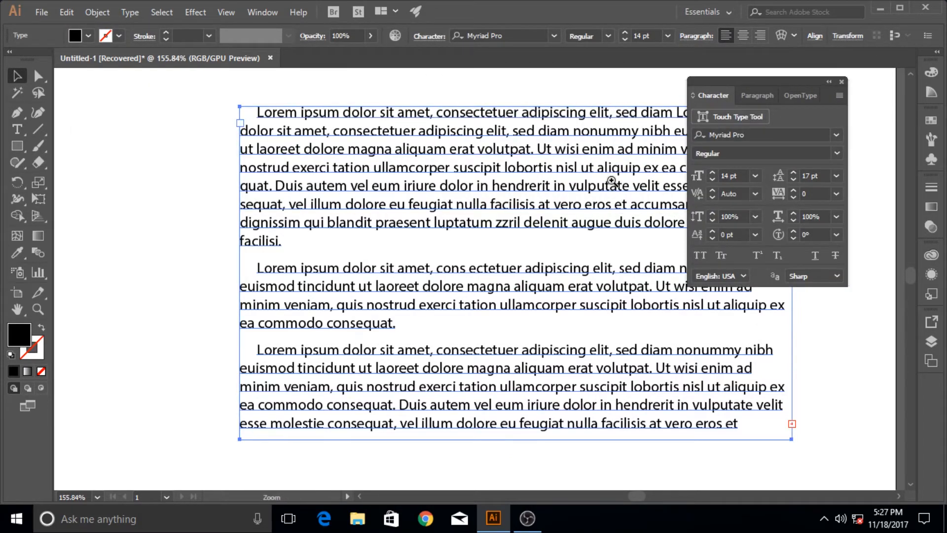
pyautogui.moveTo(611, 181); pyautogui.dragTo(469, 212)
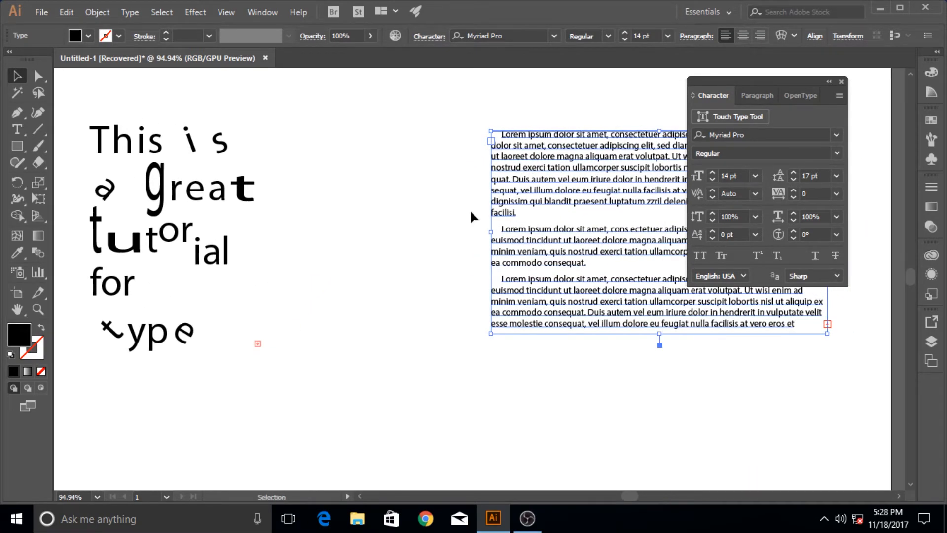
pyautogui.moveTo(738, 87); pyautogui.dragTo(769, 79)
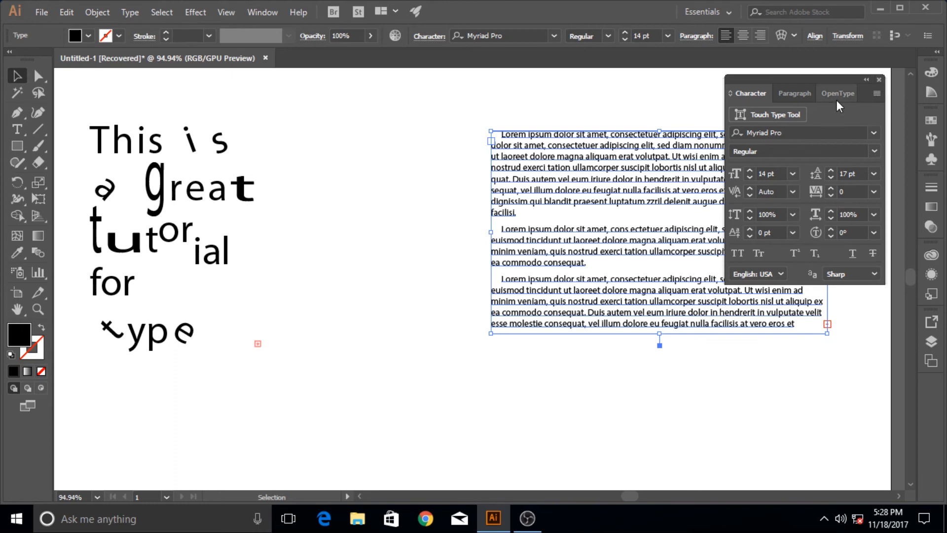
pyautogui.click(879, 79)
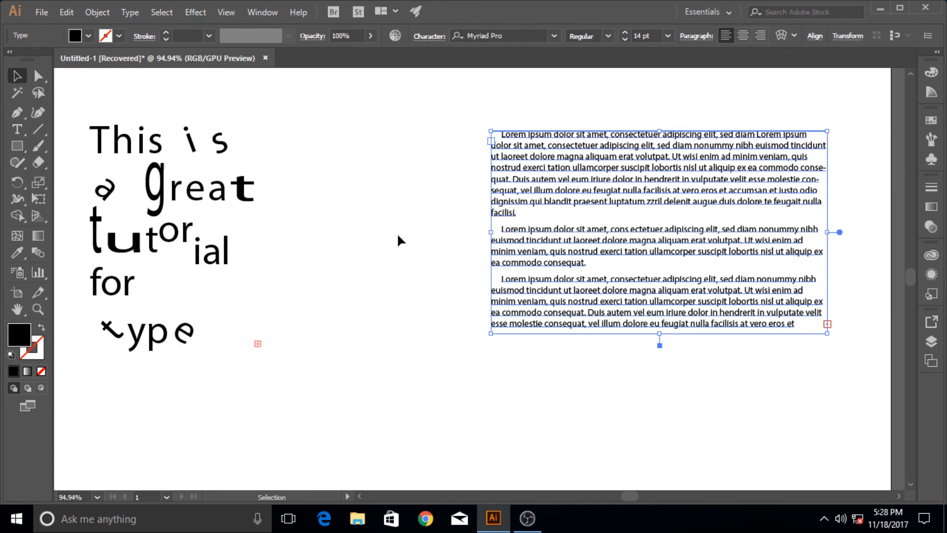